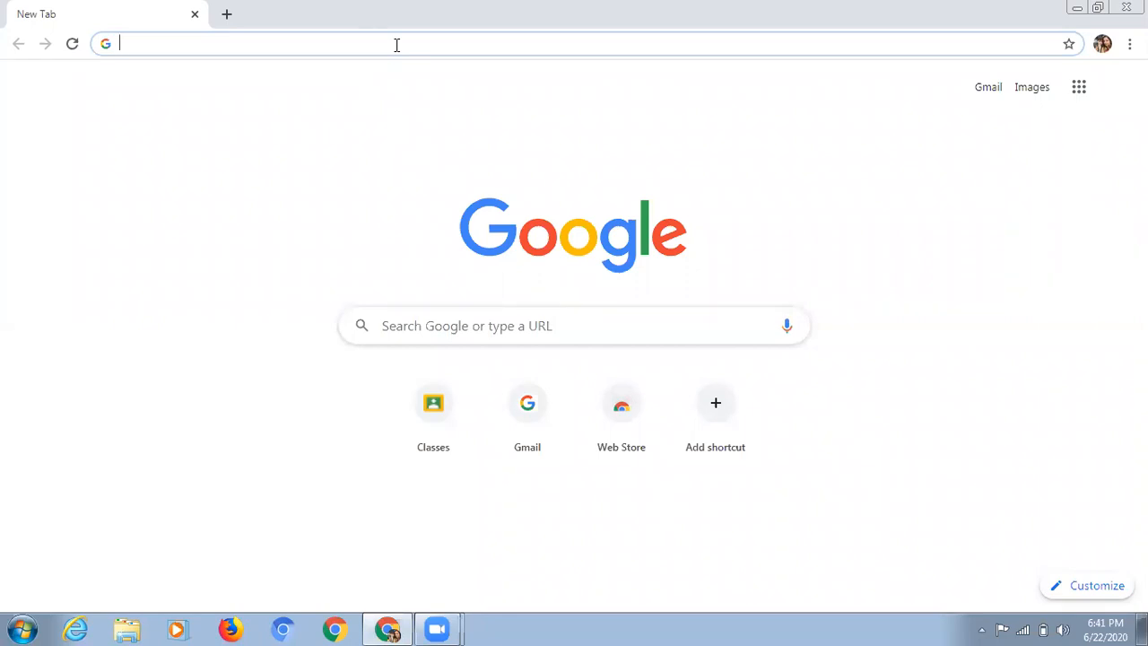
# - Open the Google Classroom site at classroom.google.com
pyautogui.write('classroo')
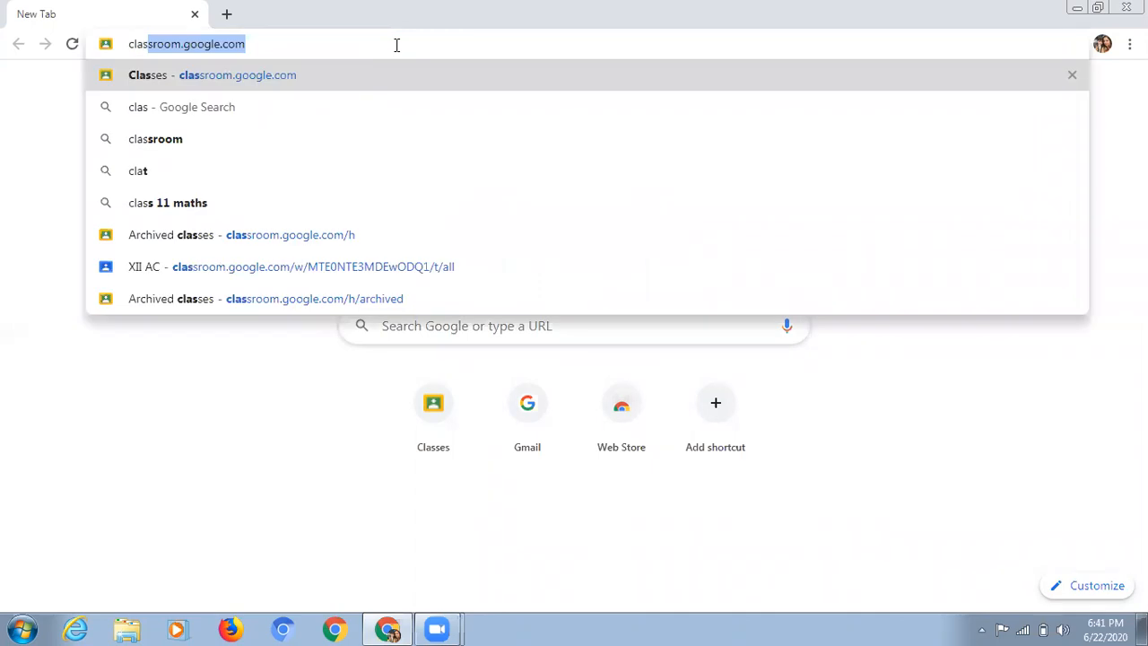
pyautogui.write('m.')
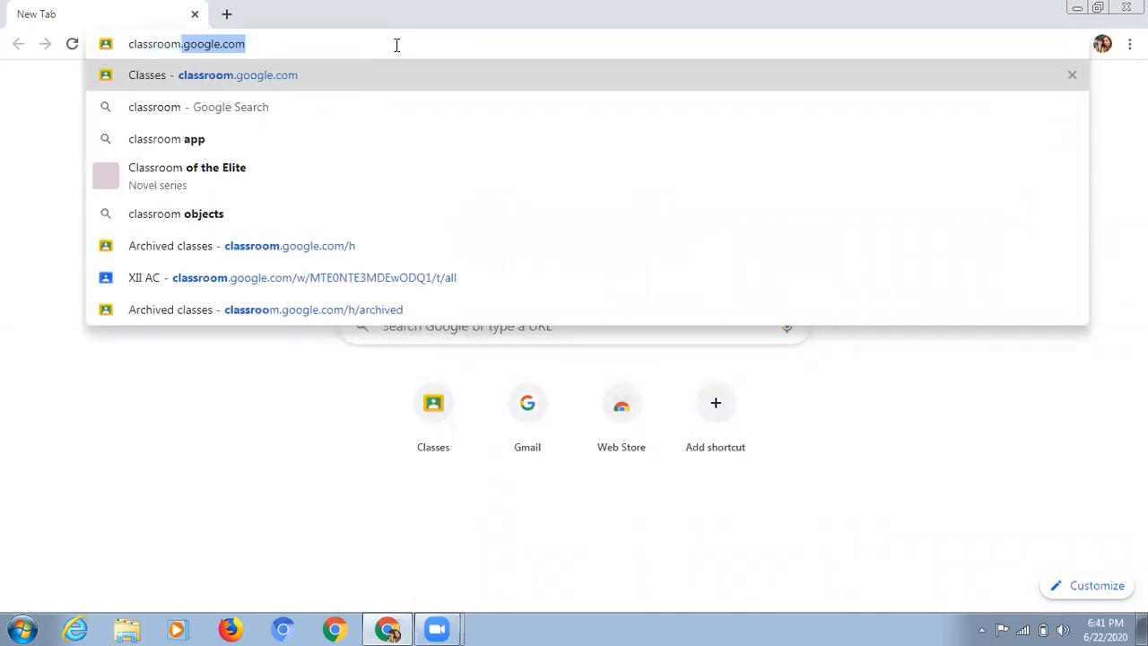
pyautogui.write('googl')
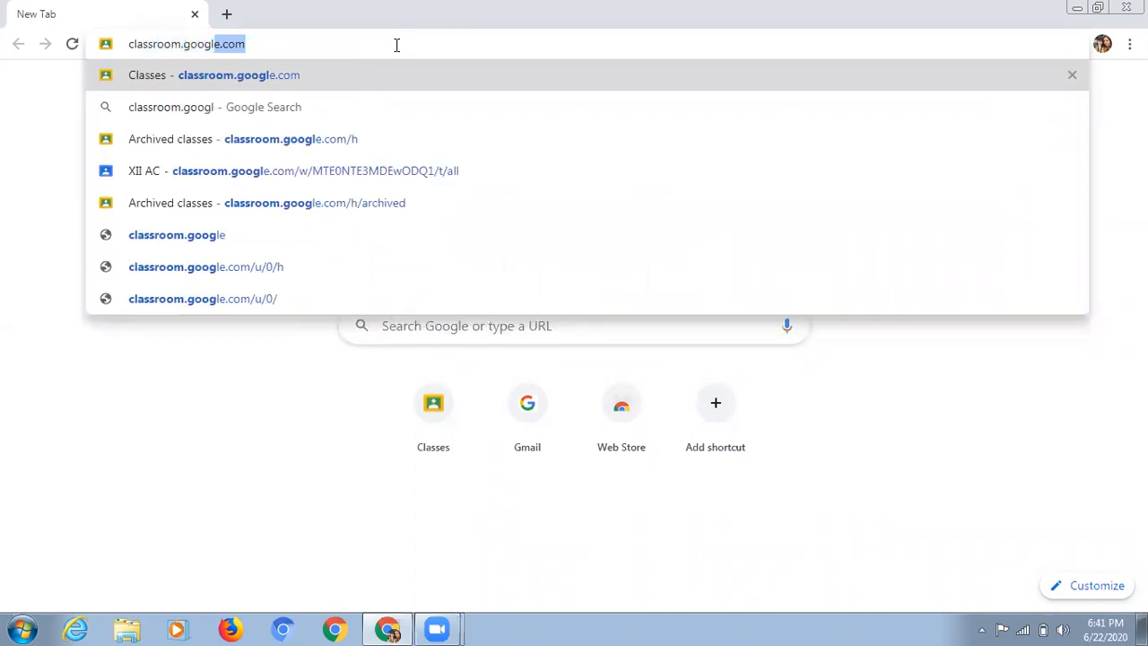
pyautogui.write('e.com')
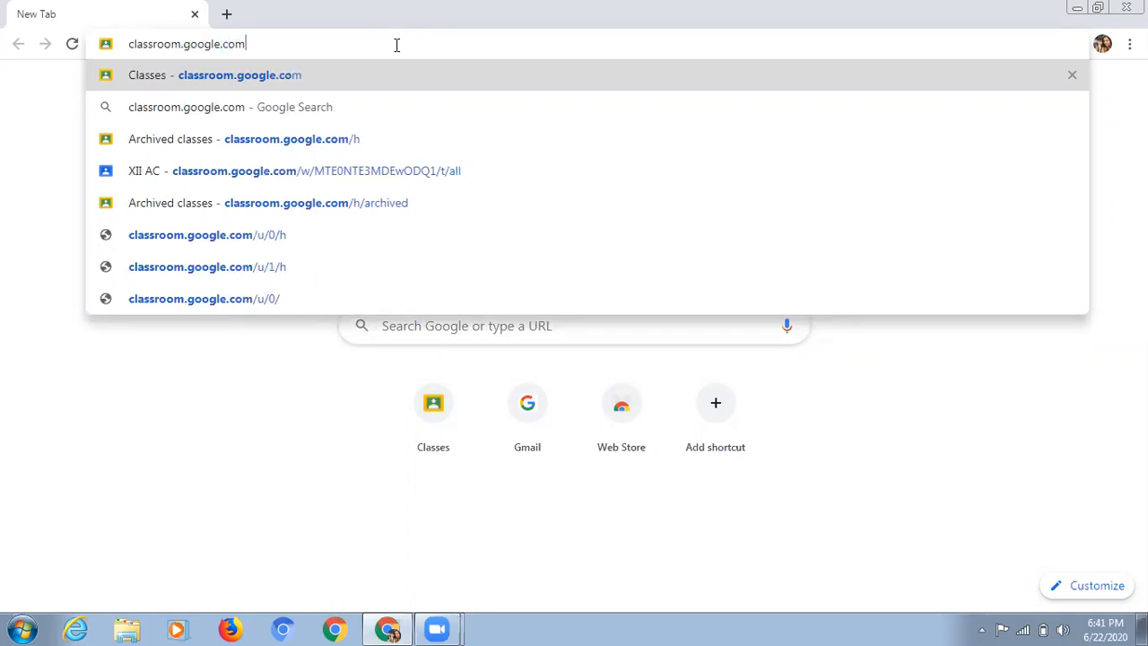
pyautogui.press('Return')
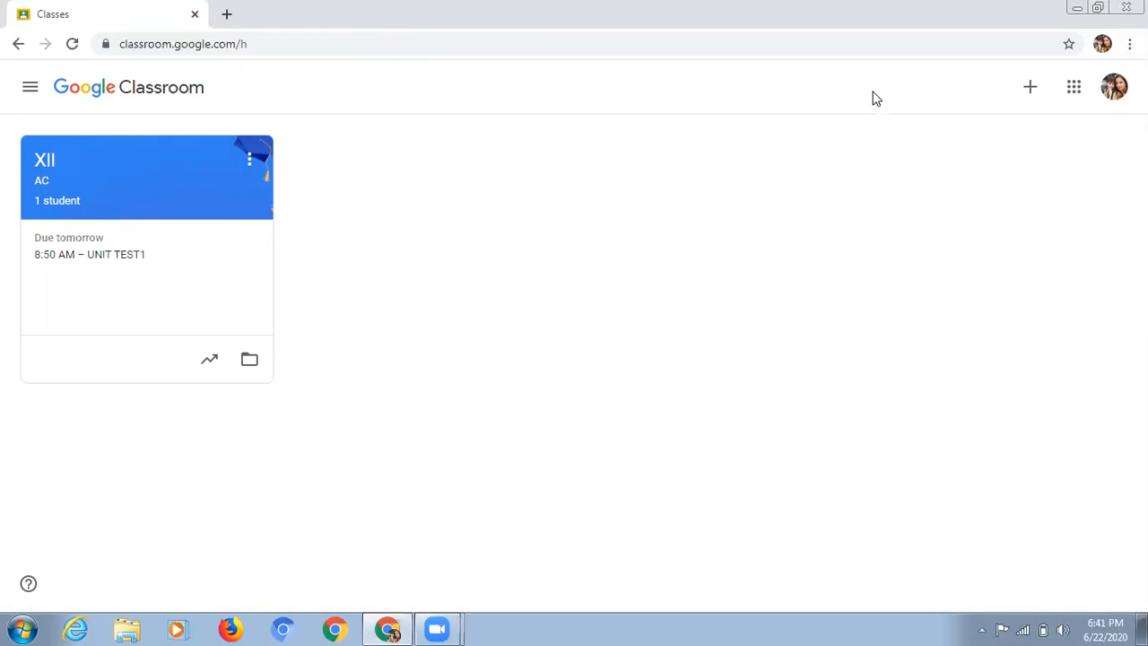
pyautogui.click(1031, 91)
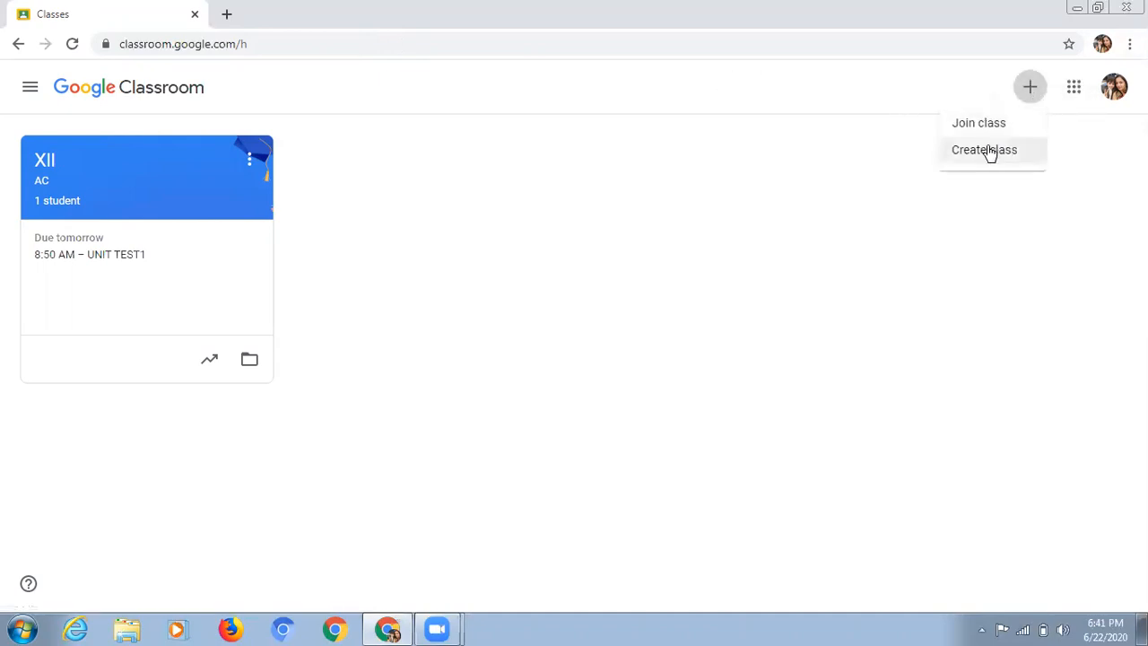
pyautogui.click(987, 150)
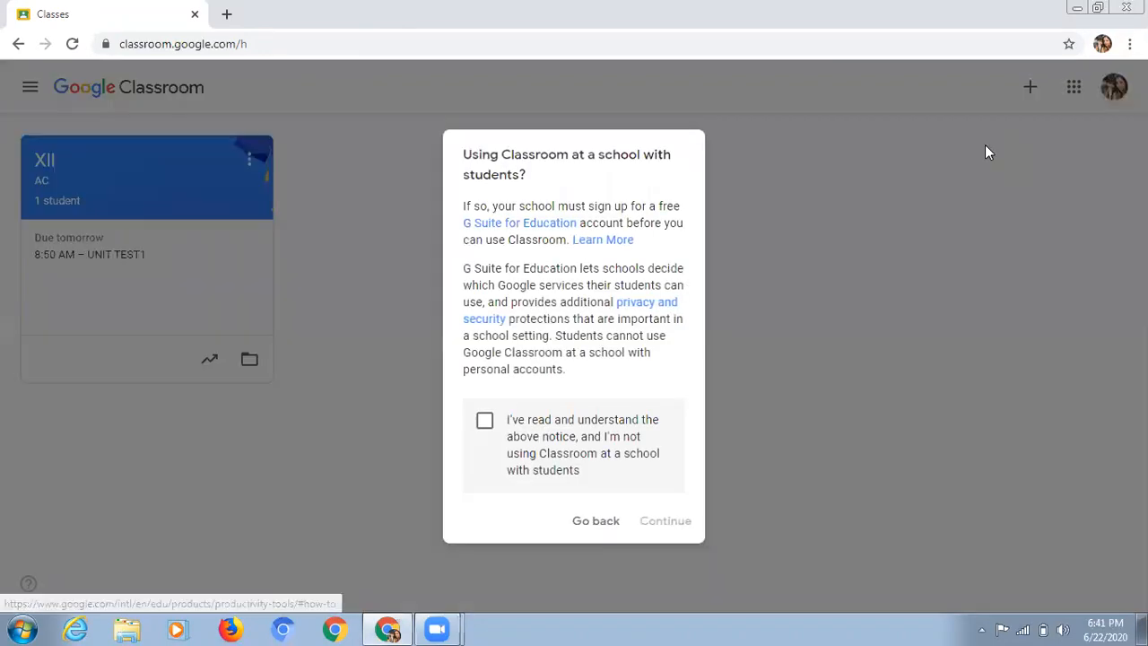
pyautogui.click(484, 424)
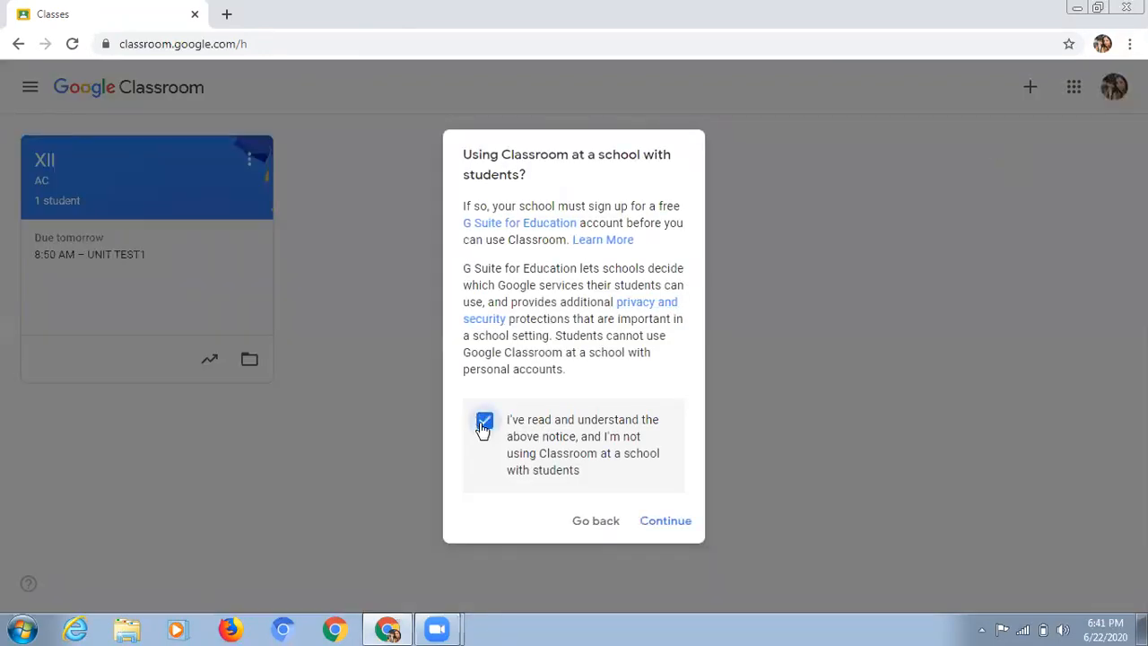
pyautogui.click(672, 525)
pyautogui.click(671, 525)
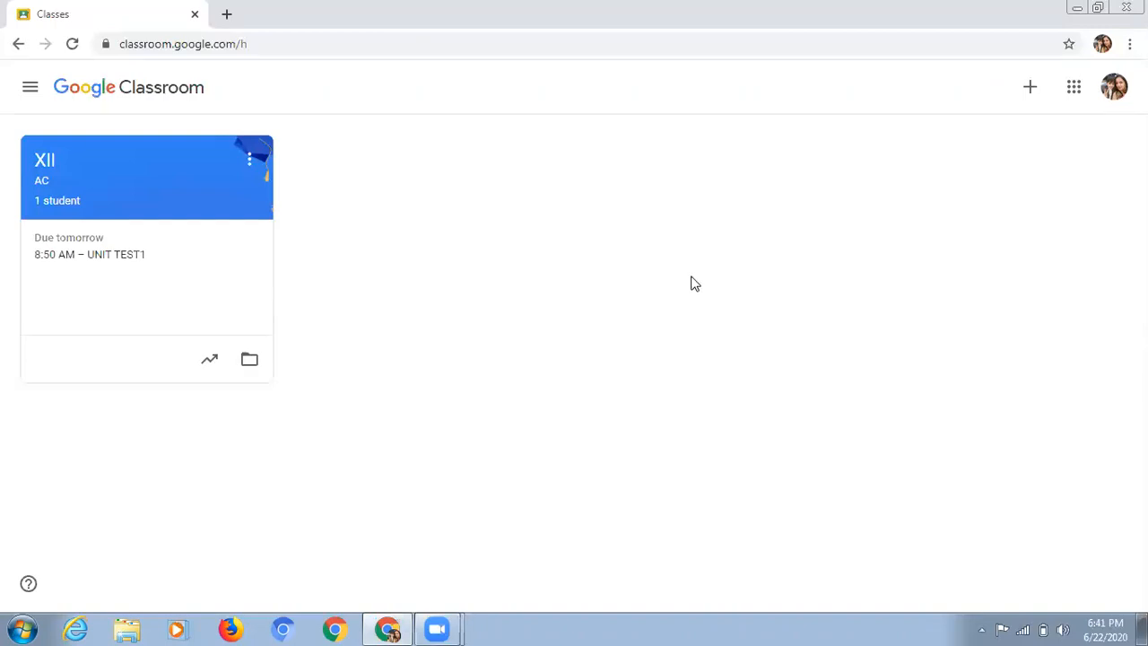
# - Start creating a class and accept the notice about not using Classroom at a school with students
pyautogui.click(1031, 91)
pyautogui.click(978, 159)
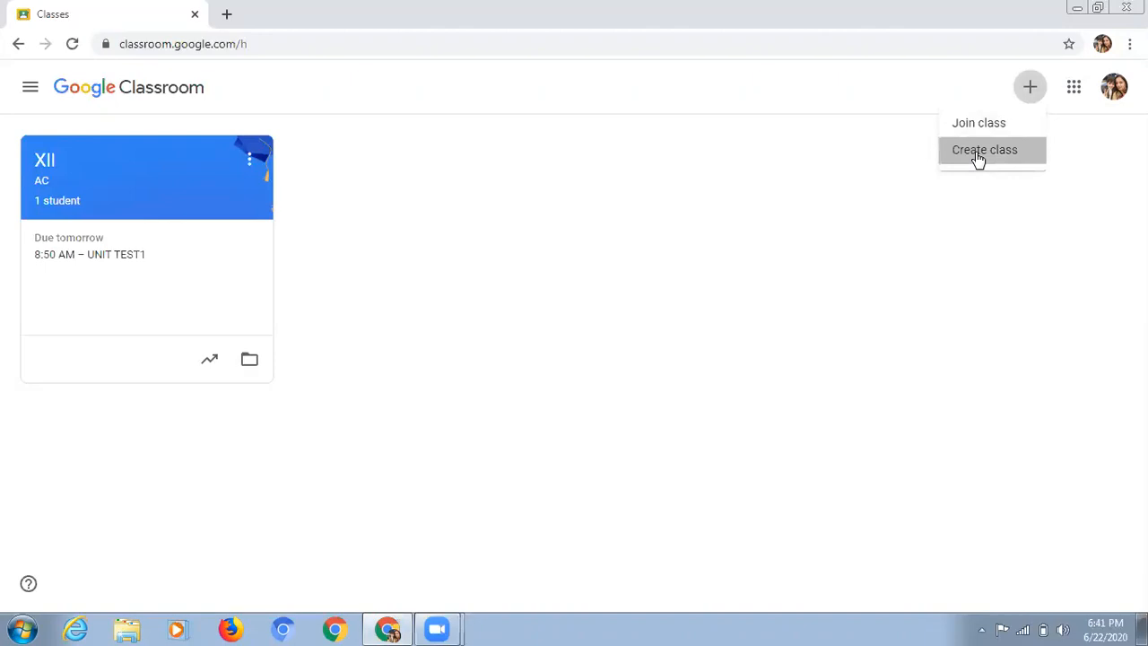
pyautogui.click(486, 422)
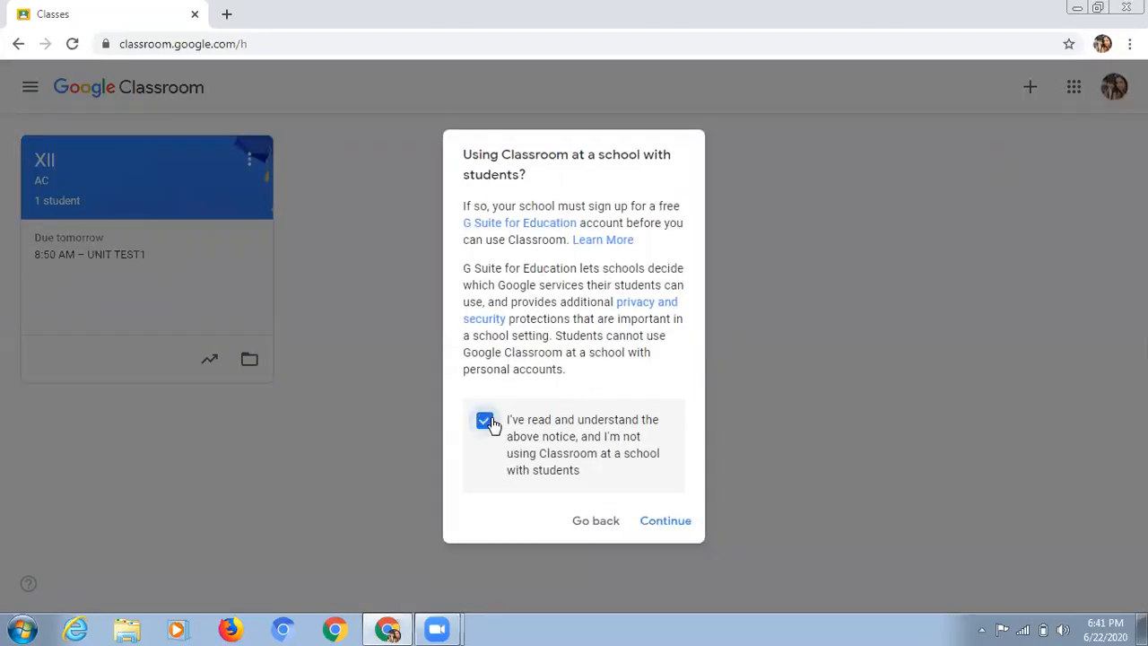
pyautogui.click(664, 521)
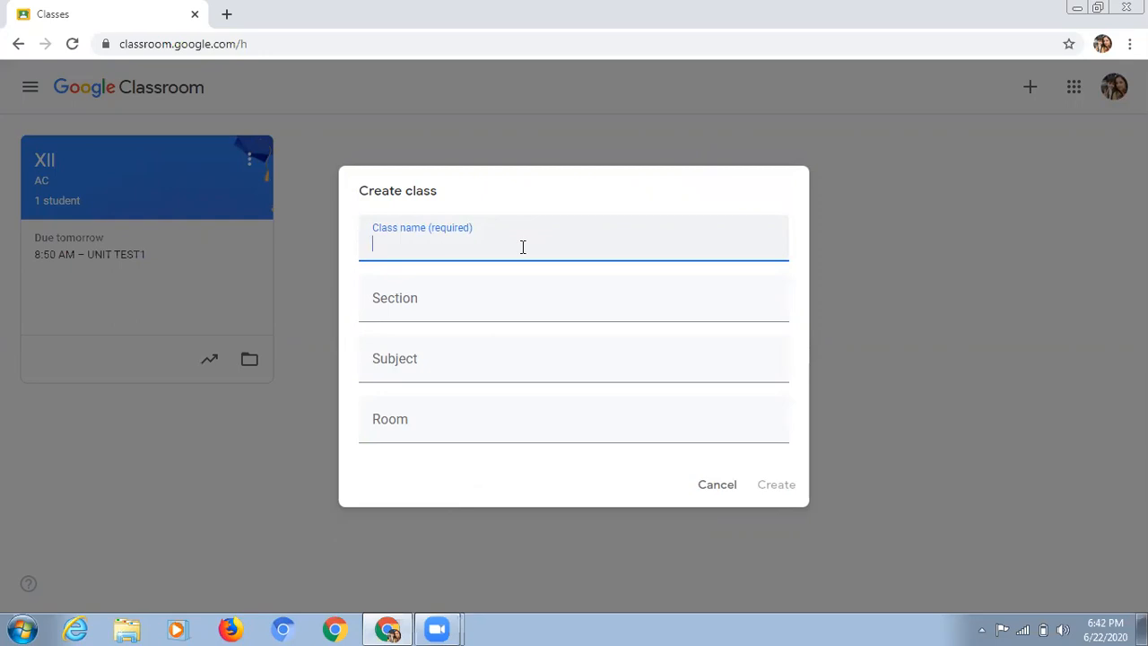
# - Create the class with the name XI, section B and subject Computer Science
pyautogui.write('XI')
pyautogui.click(403, 304)
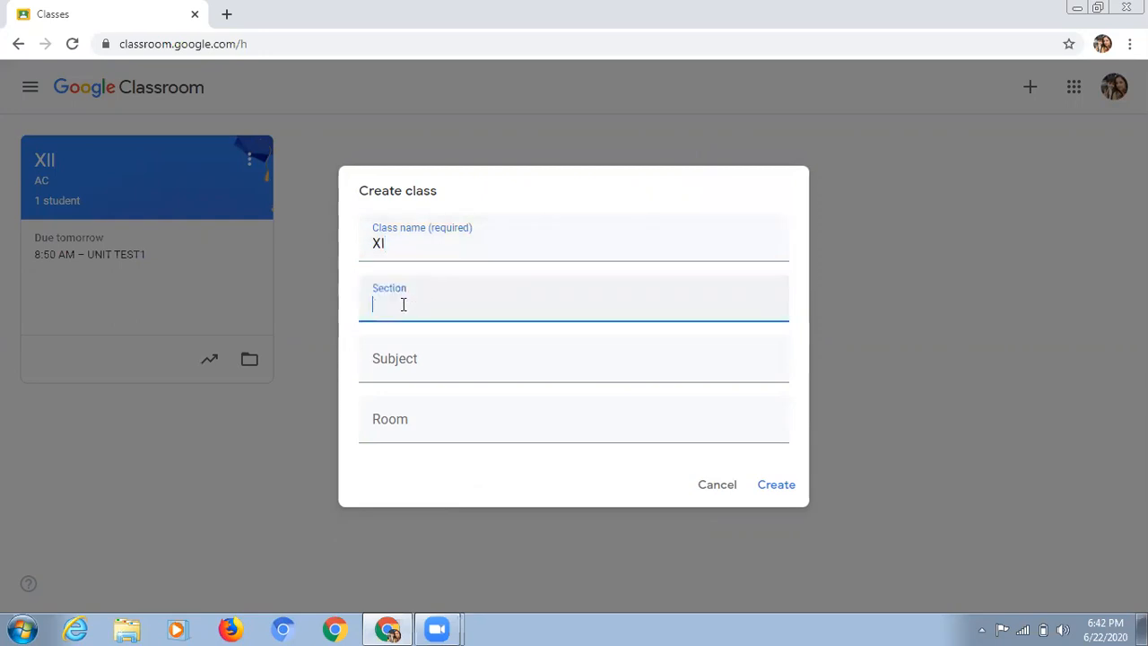
pyautogui.write('B')
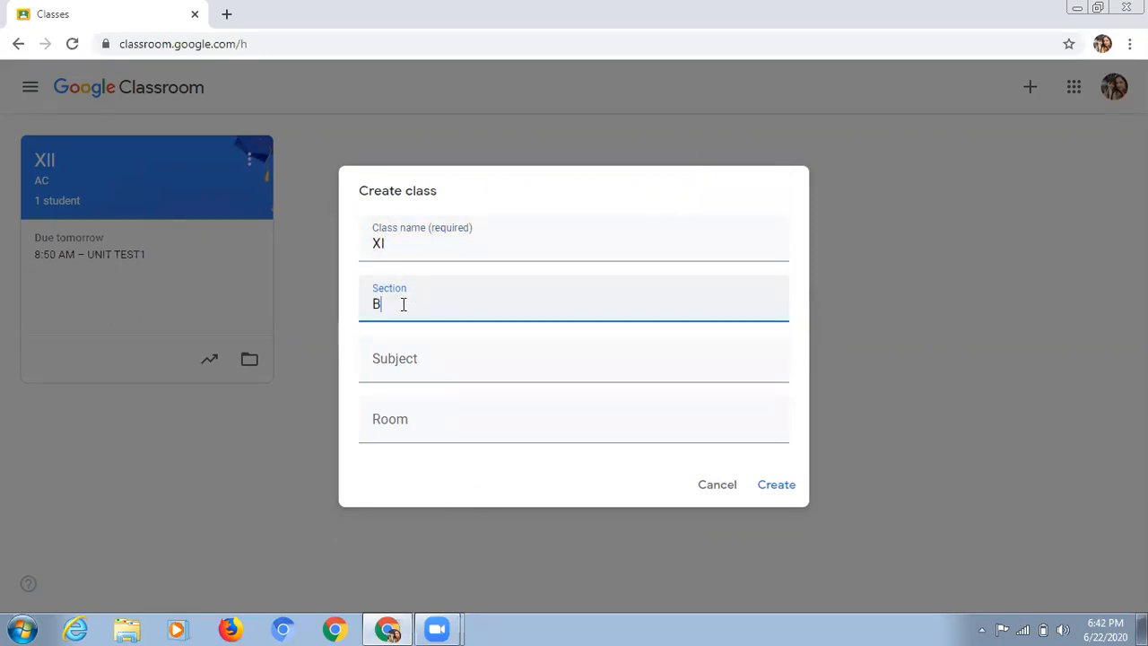
pyautogui.click(391, 359)
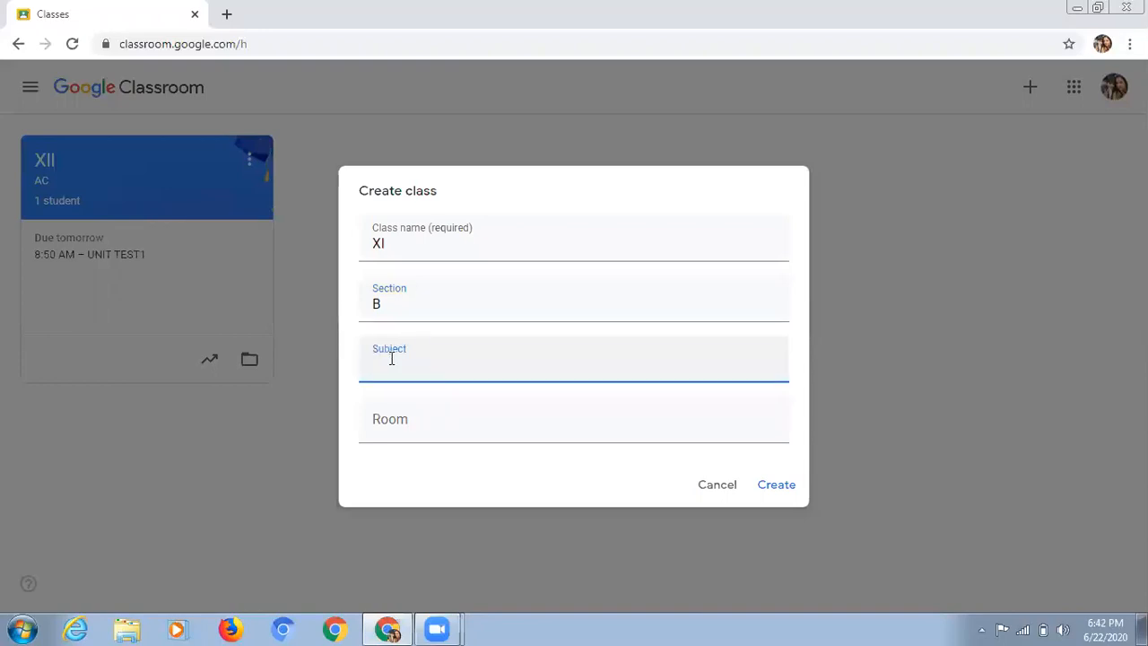
pyautogui.write('CO')
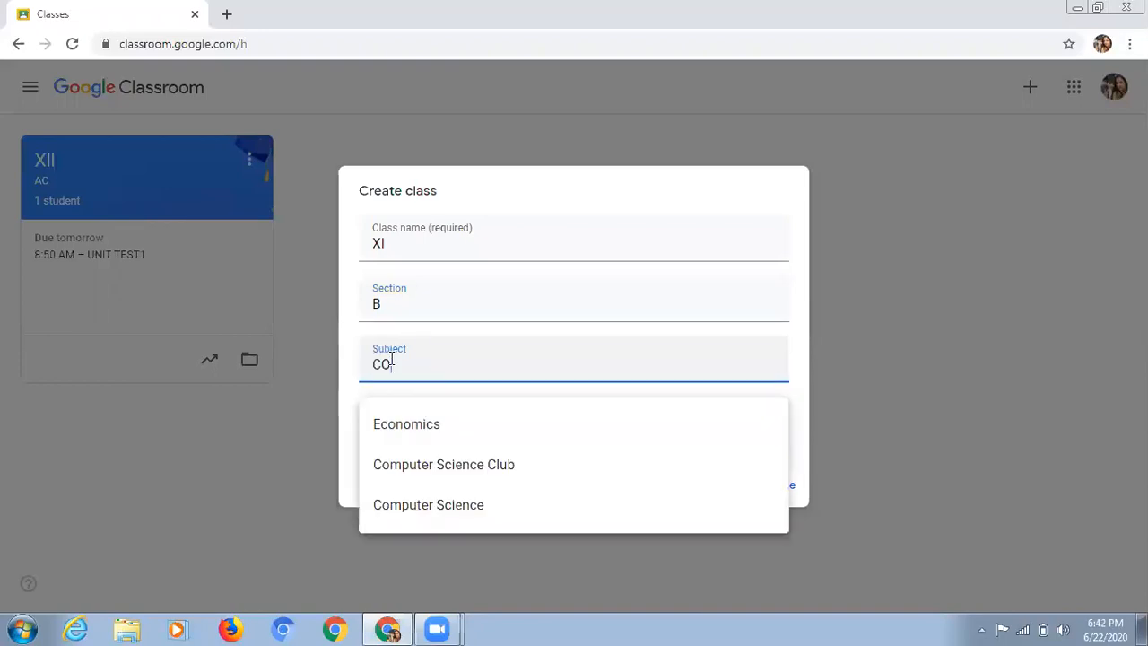
pyautogui.click(436, 506)
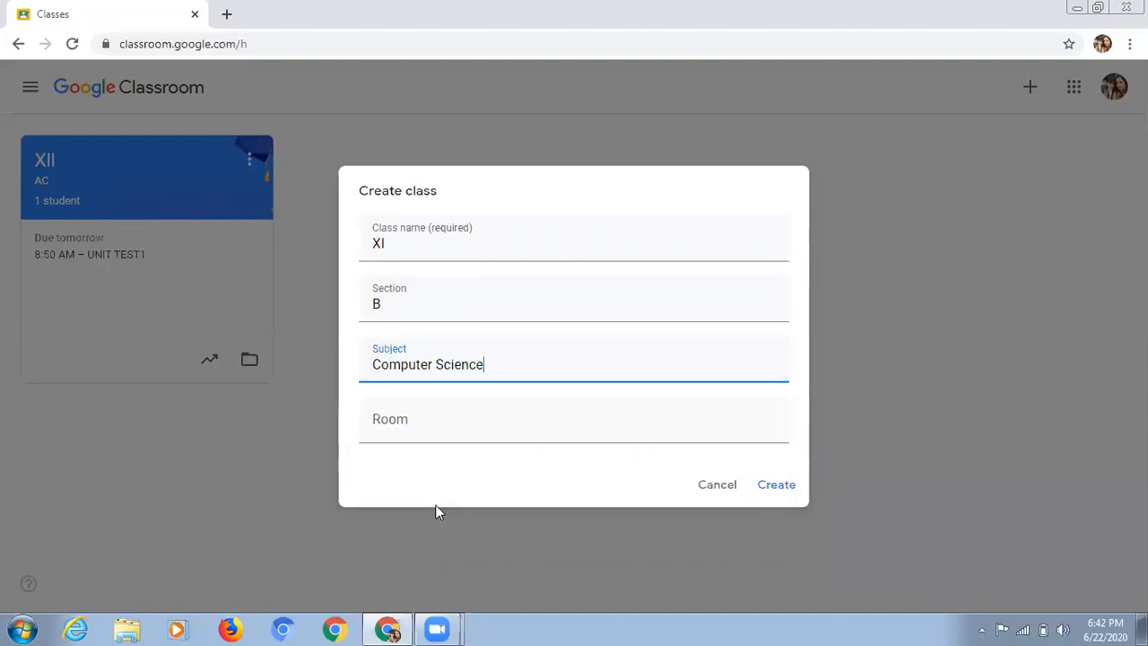
pyautogui.click(777, 486)
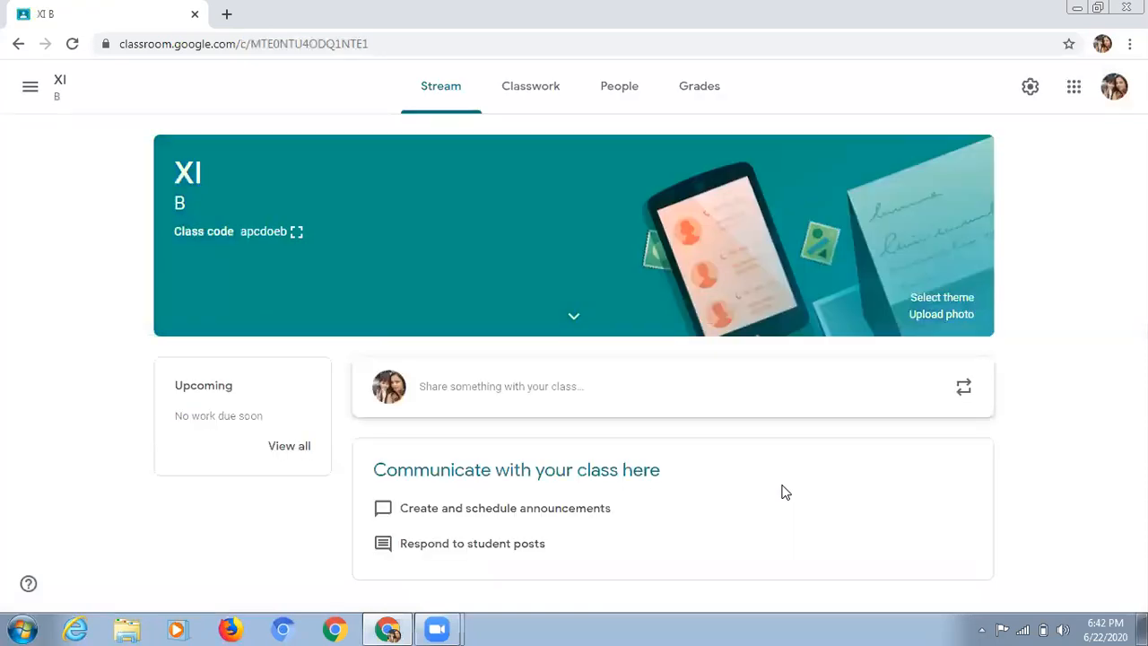
# - Start a new assignment in the XI B classwork and title it UNIT TEST 1
pyautogui.click(452, 87)
pyautogui.click(532, 90)
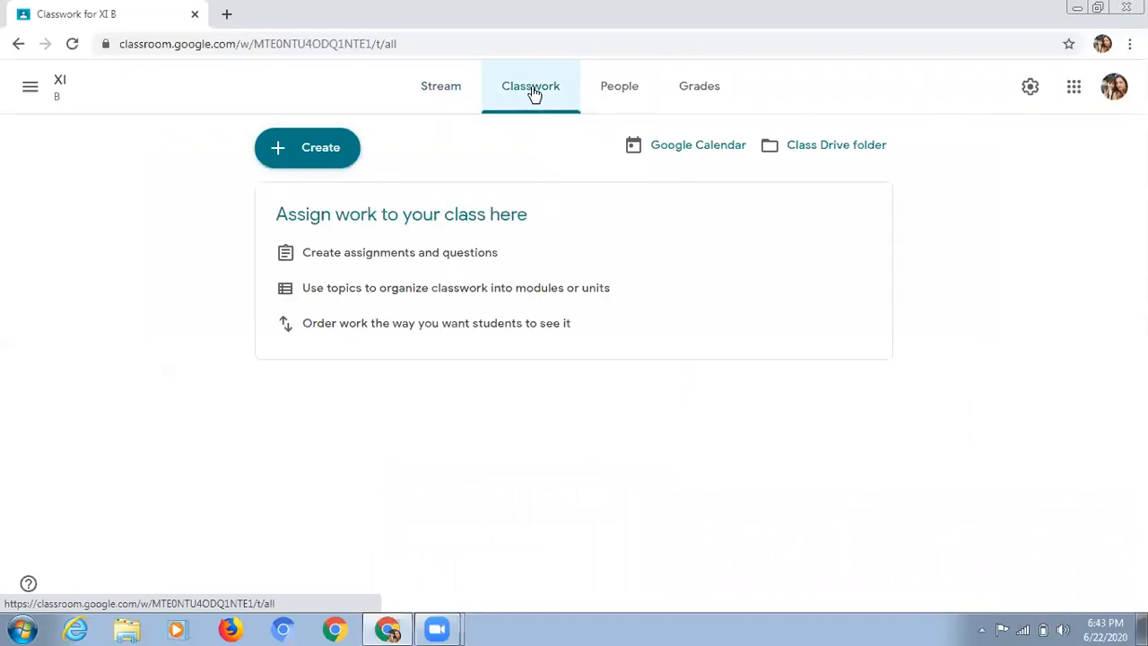
pyautogui.click(301, 152)
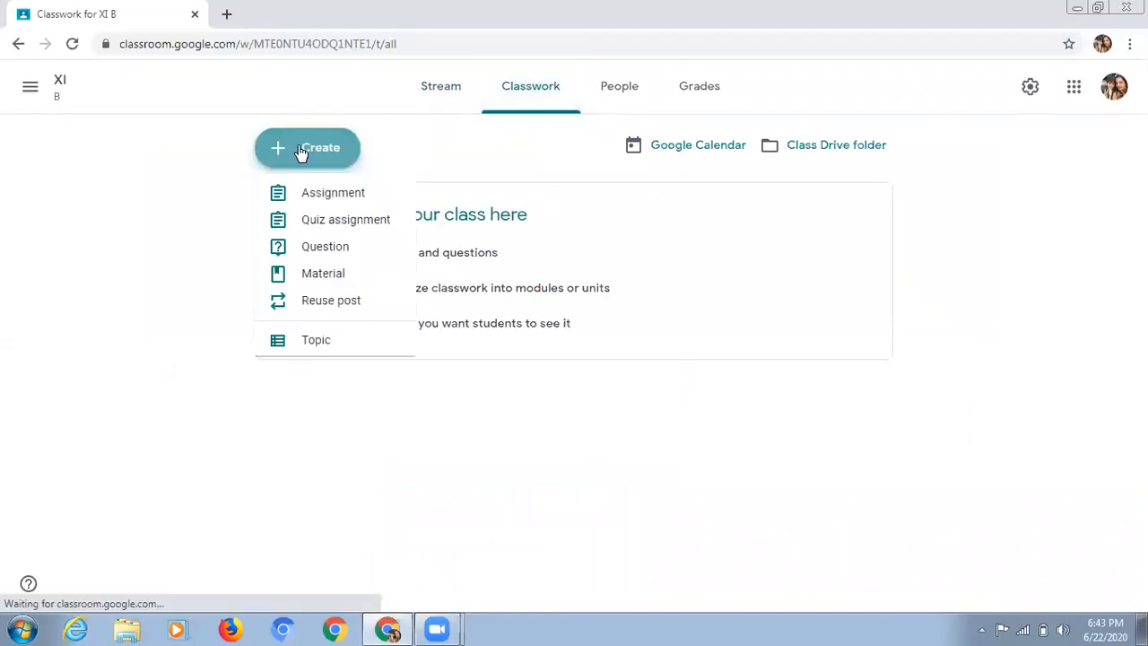
pyautogui.click(321, 202)
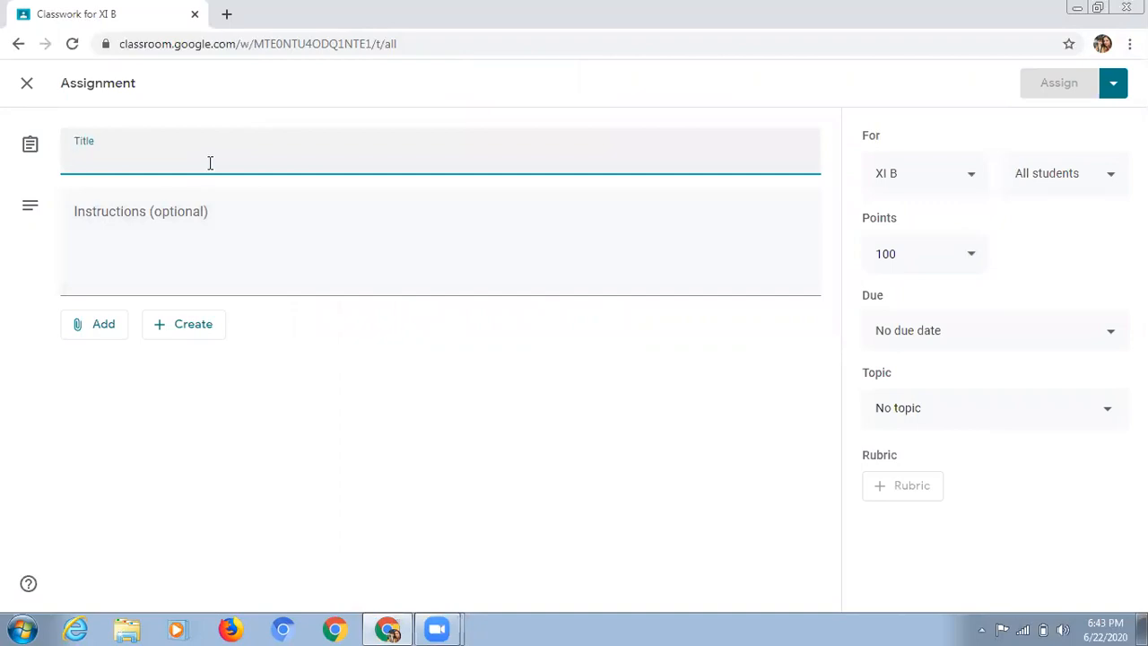
pyautogui.write('UNIT ')
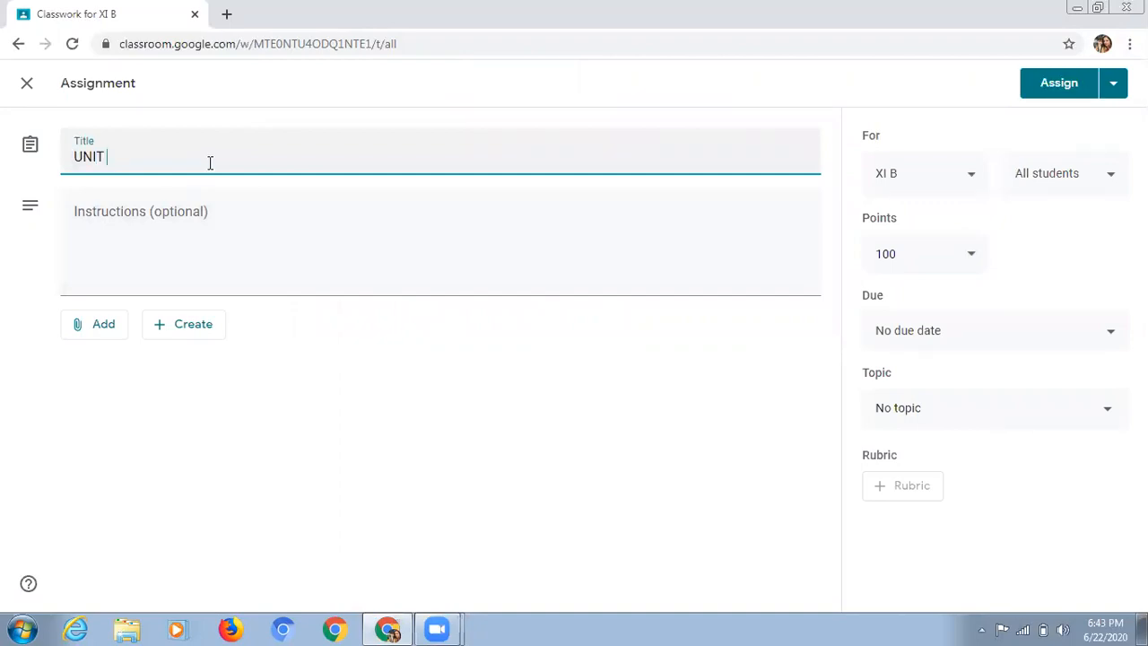
pyautogui.write('TEST 1')
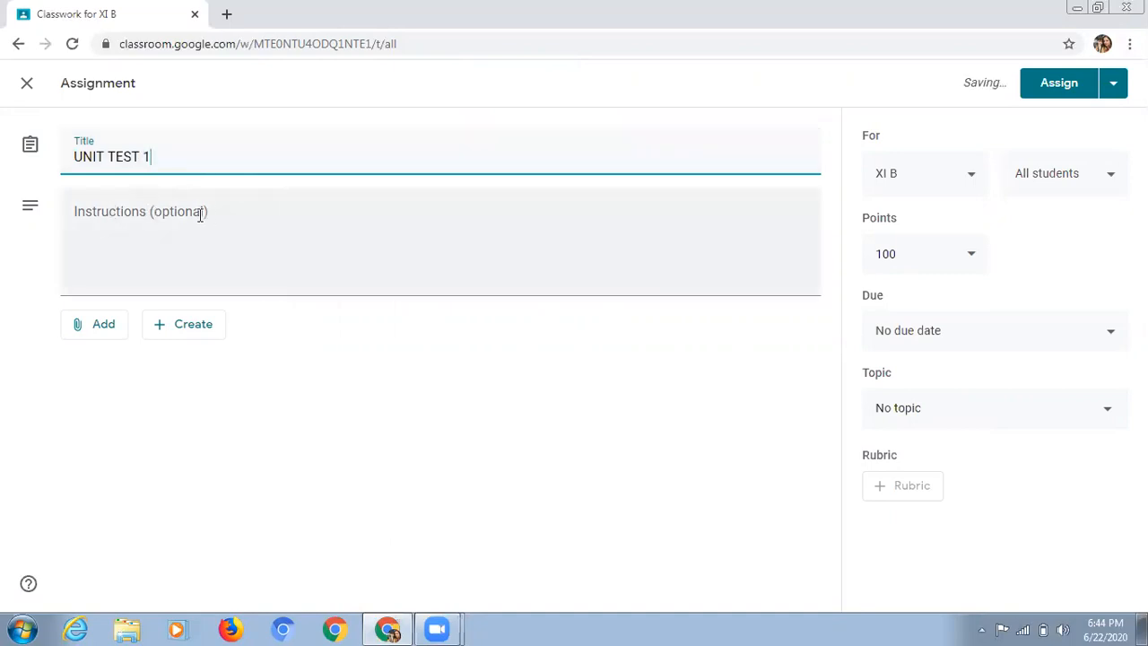
# - Enter the assignment instructions "ALL QUESTIONS ARE COMPULSORY"
pyautogui.click(120, 215)
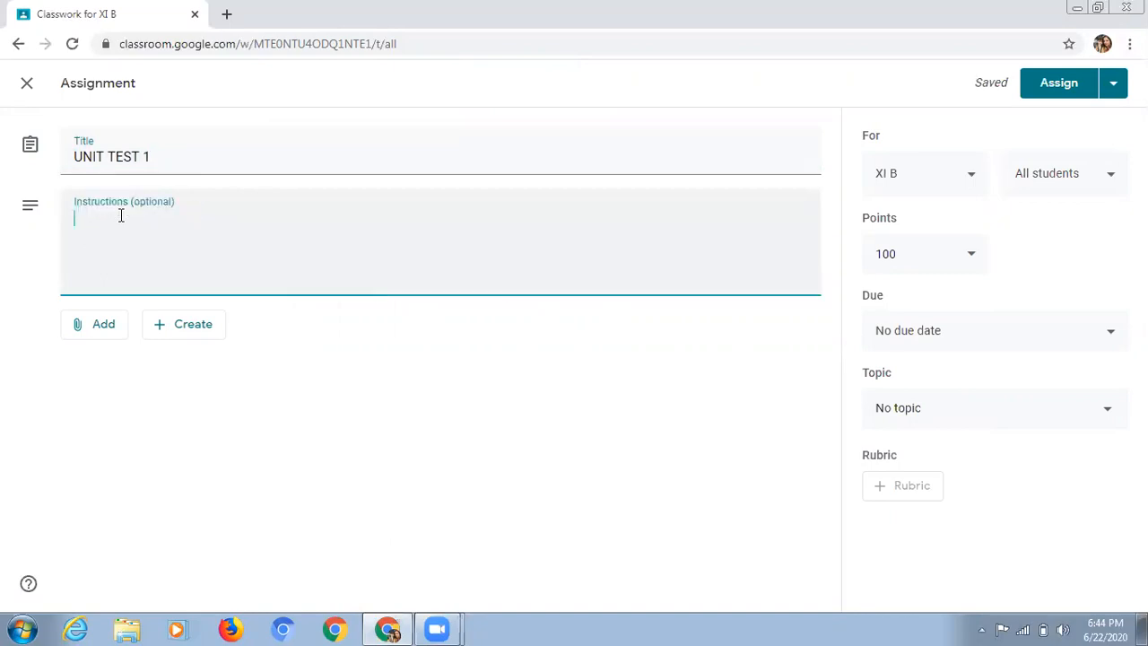
pyautogui.write('A')
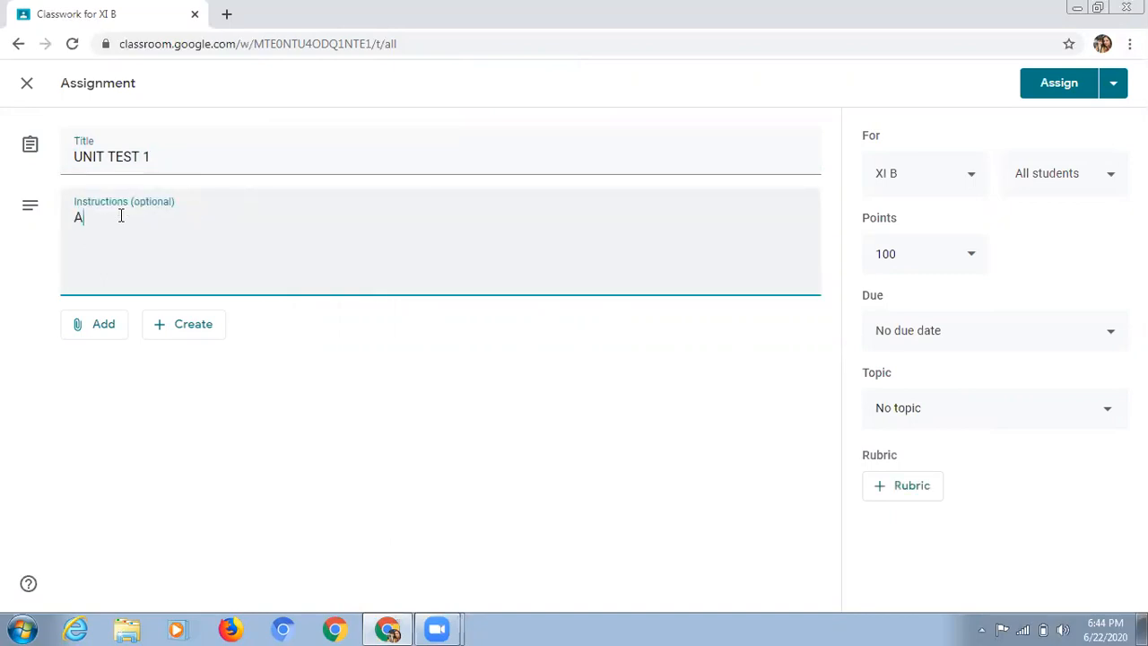
pyautogui.write('LL QUESTIONS ARE COM')
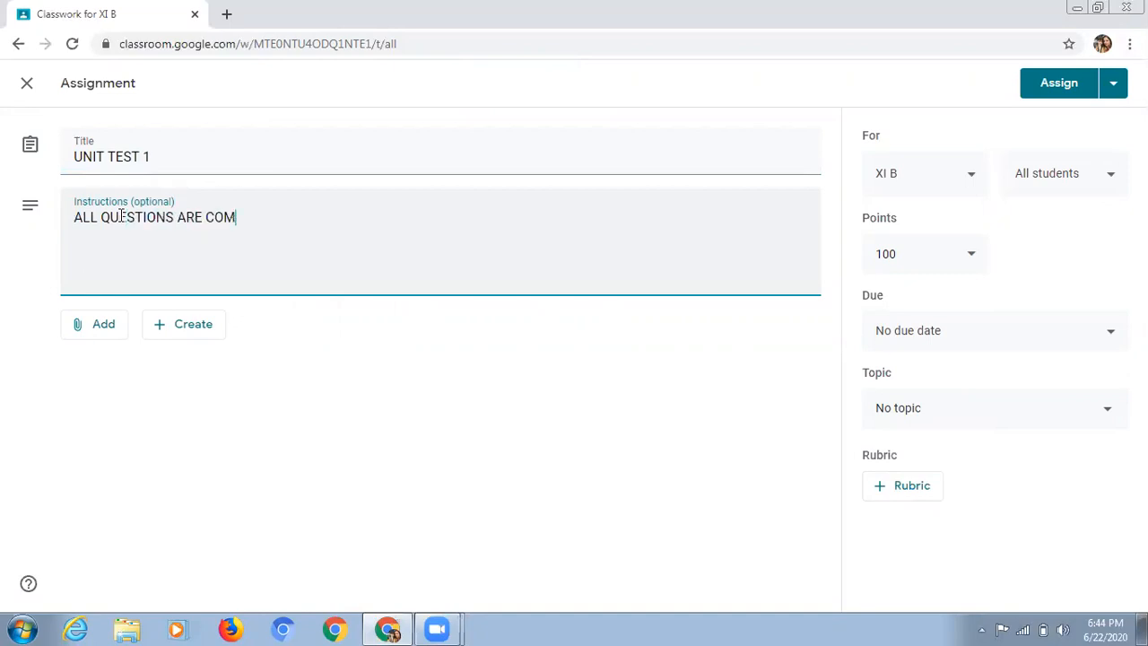
pyautogui.write('PUL')
pyautogui.write('SORY')
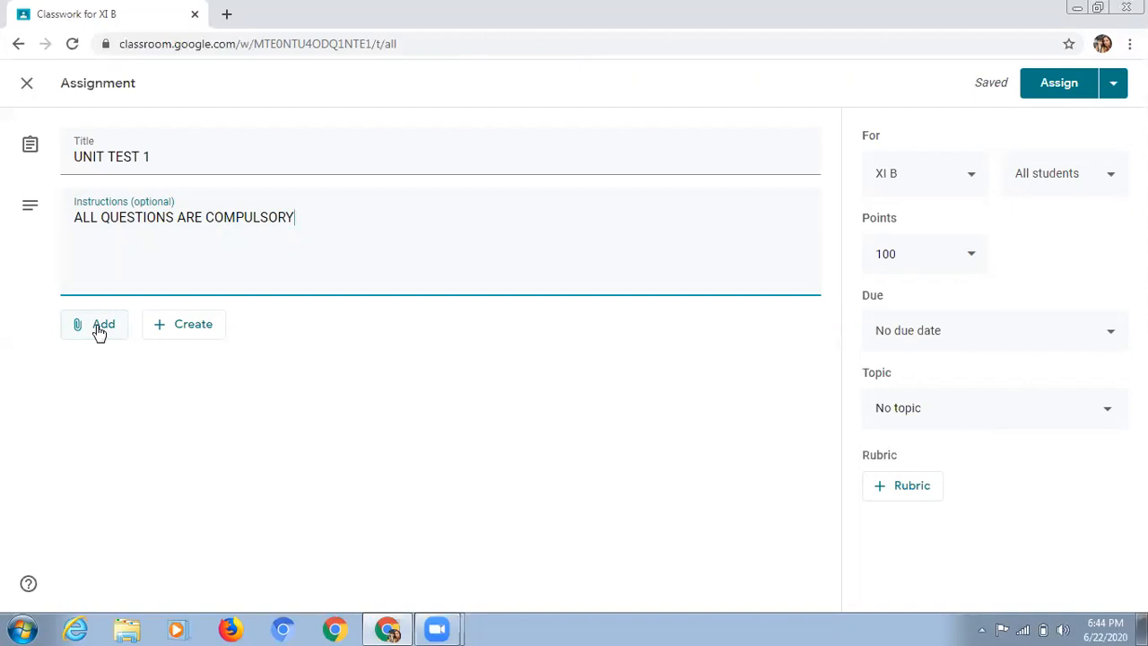
# - Upload the file UT1.docx from the device's Downloads folder and attach it to the assignment
pyautogui.click(98, 327)
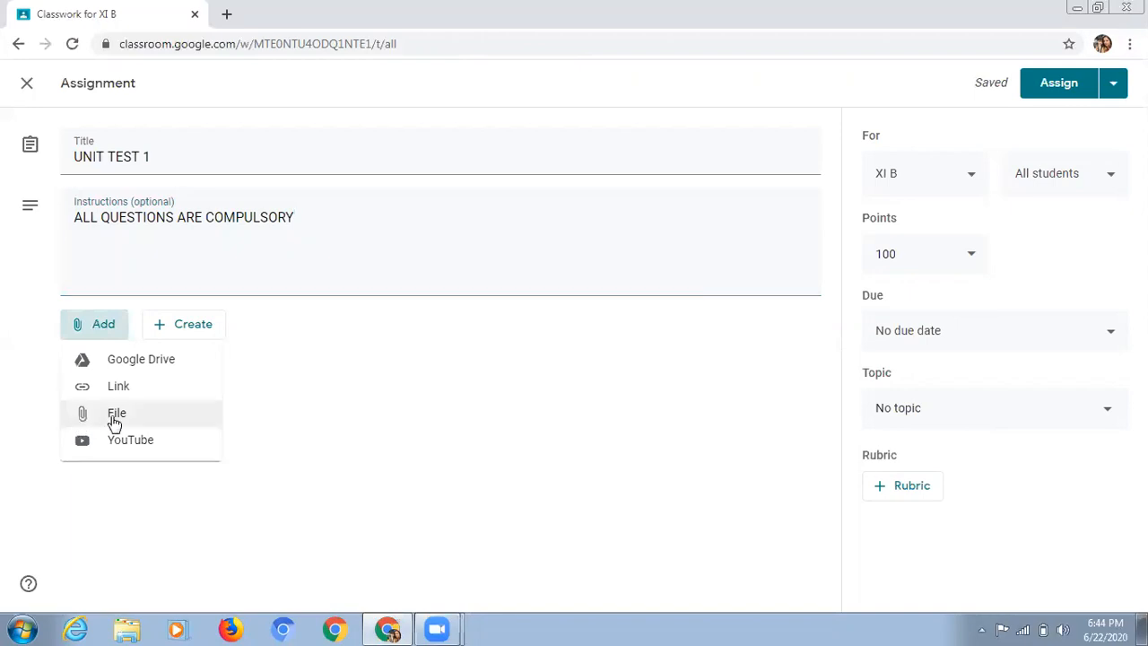
pyautogui.click(114, 422)
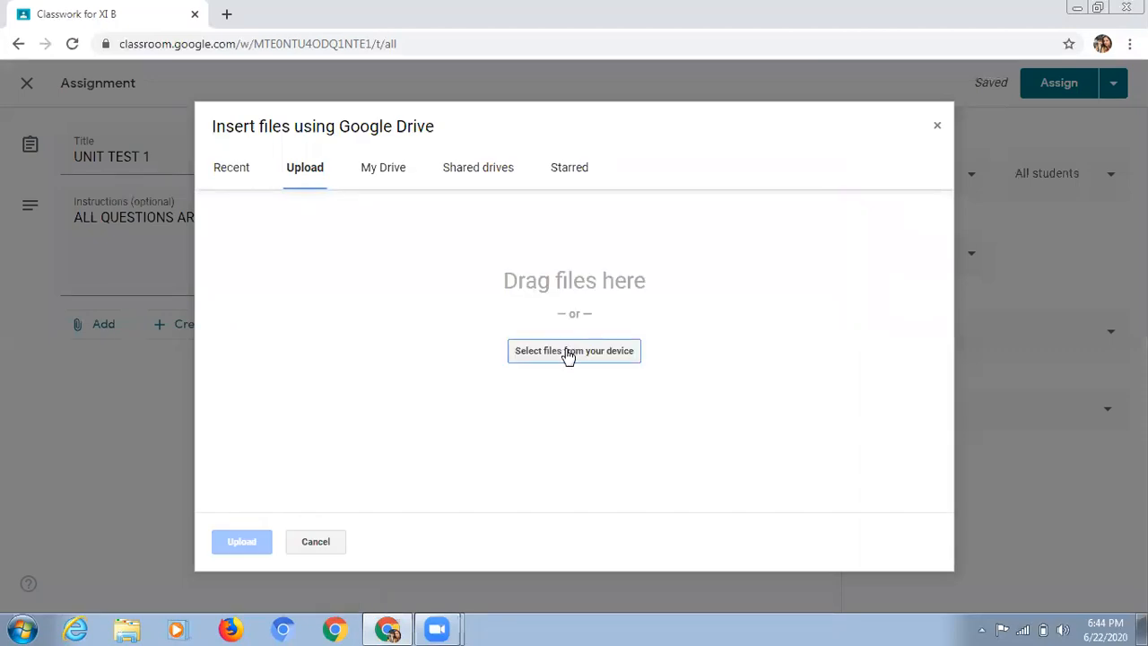
pyautogui.click(569, 355)
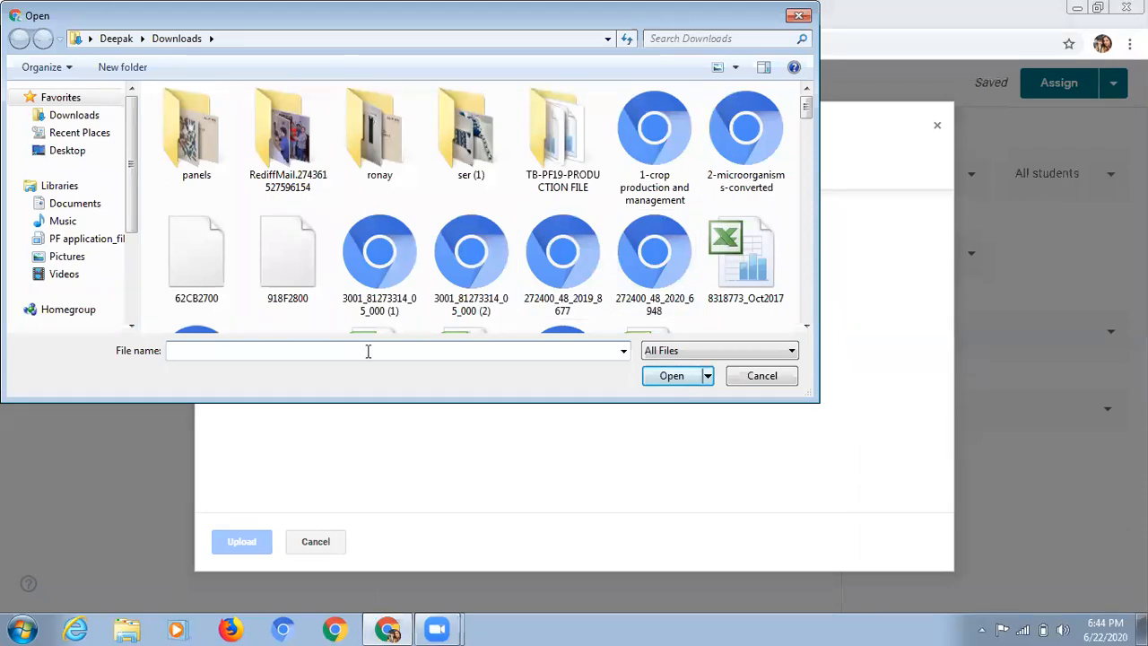
pyautogui.write('UT')
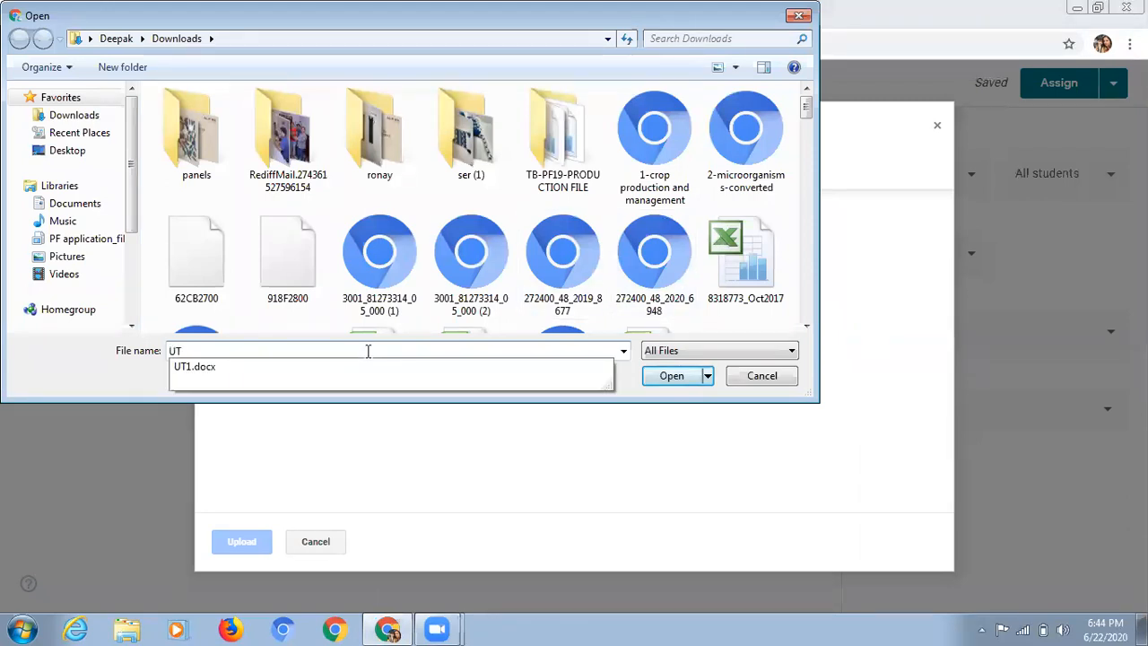
pyautogui.click(202, 374)
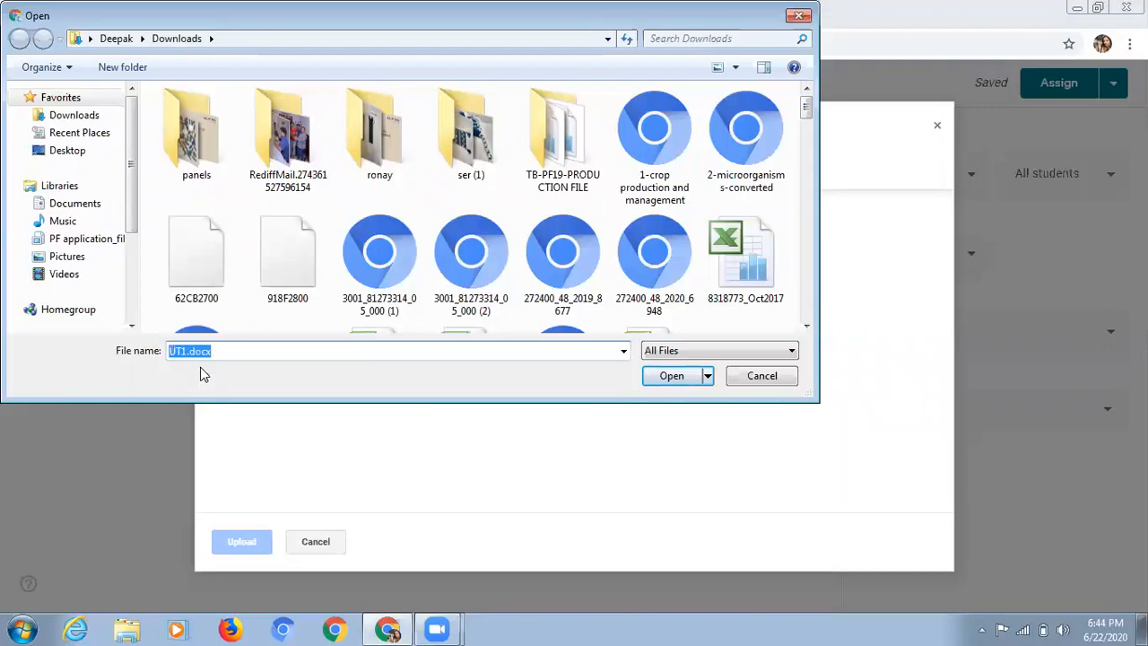
pyautogui.click(670, 378)
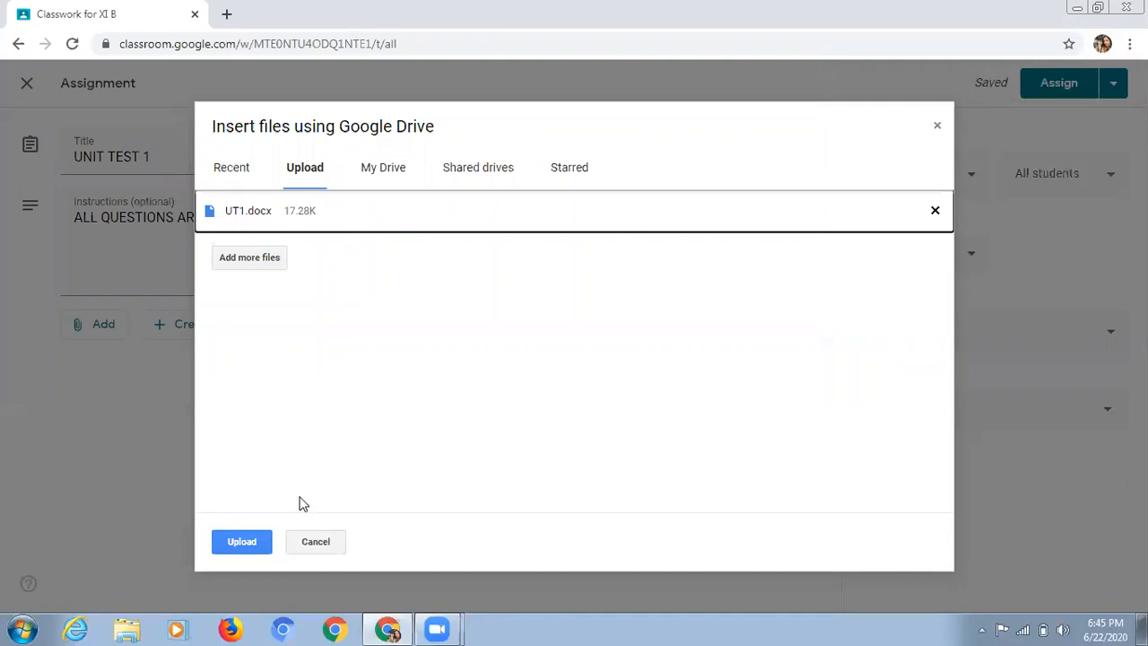
pyautogui.click(249, 549)
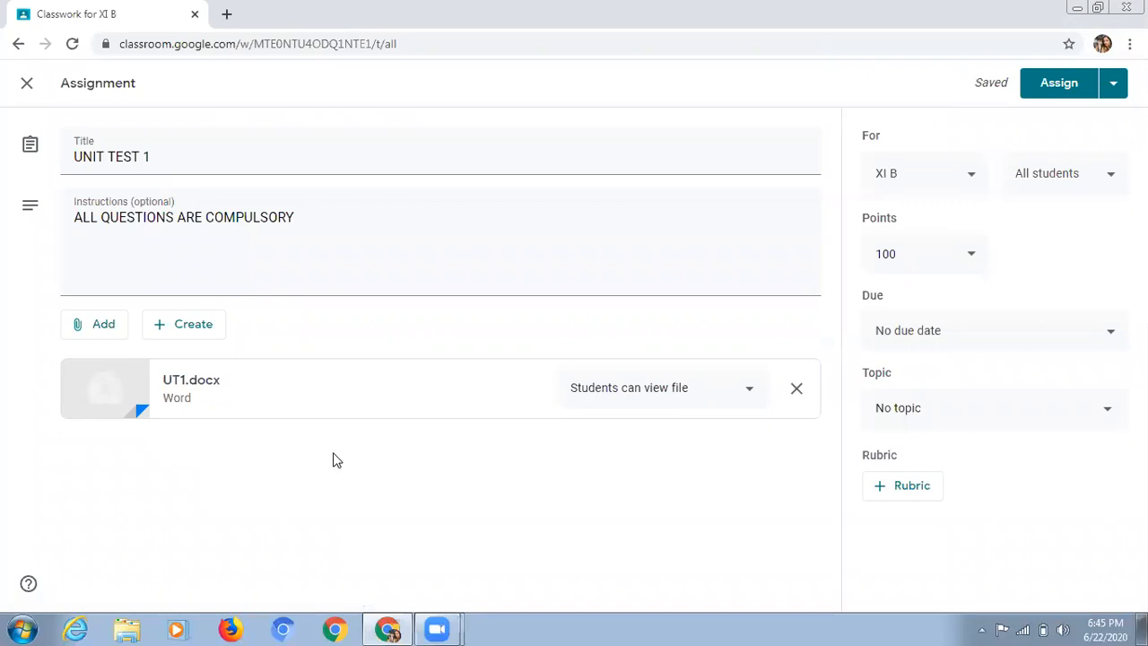
# - Keep UT1.docx set to "Students can view file" and set the assignment's points to 40
pyautogui.click(750, 395)
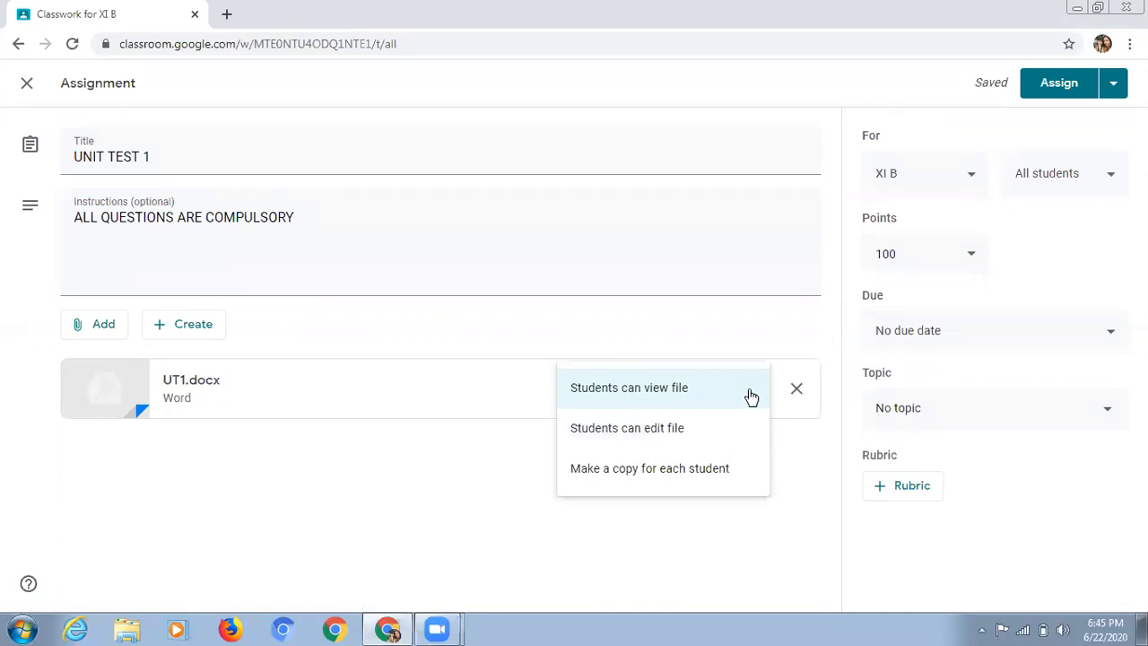
pyautogui.click(648, 397)
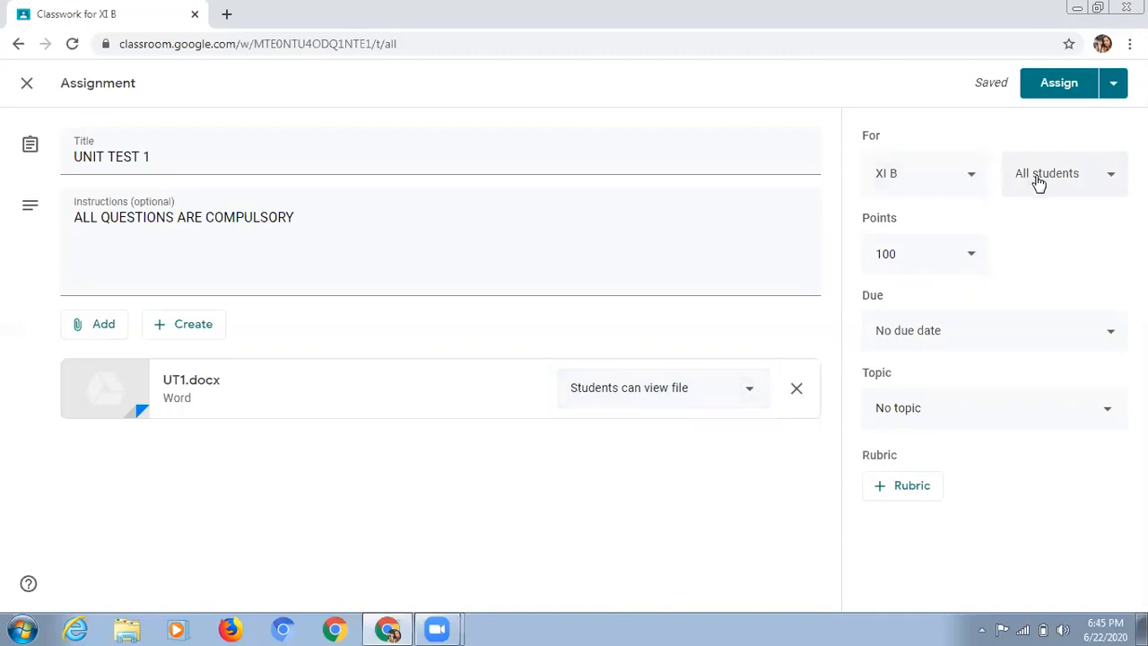
pyautogui.click(903, 254)
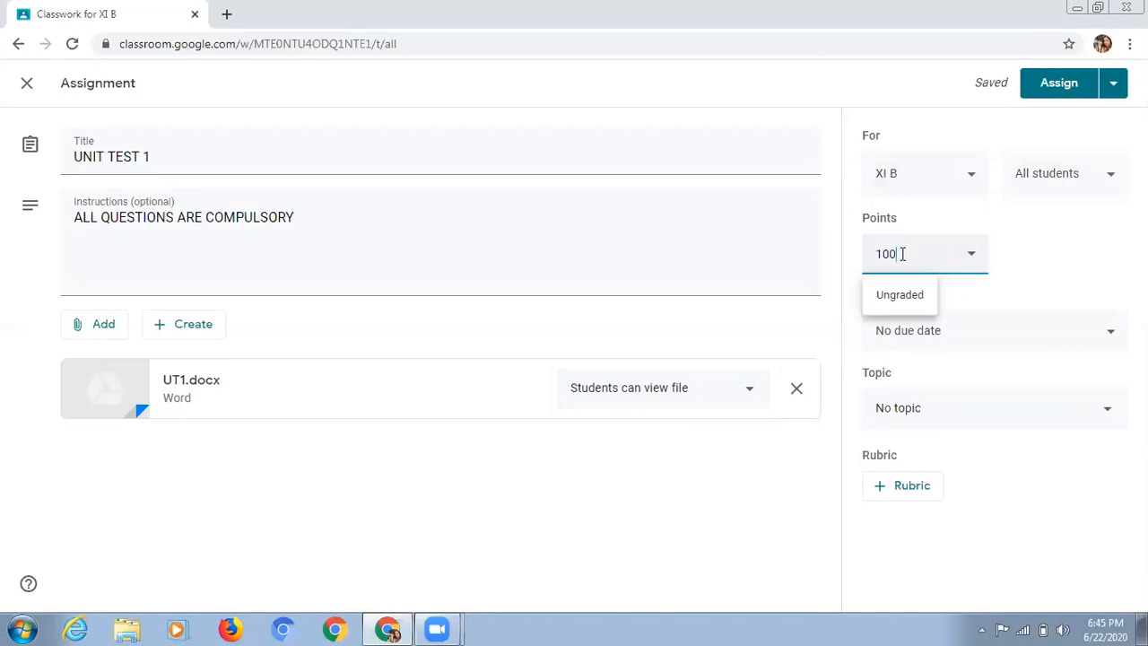
pyautogui.press('BackSpace')
pyautogui.press('BackSpace')
pyautogui.press('BackSpace')
pyautogui.write('40')
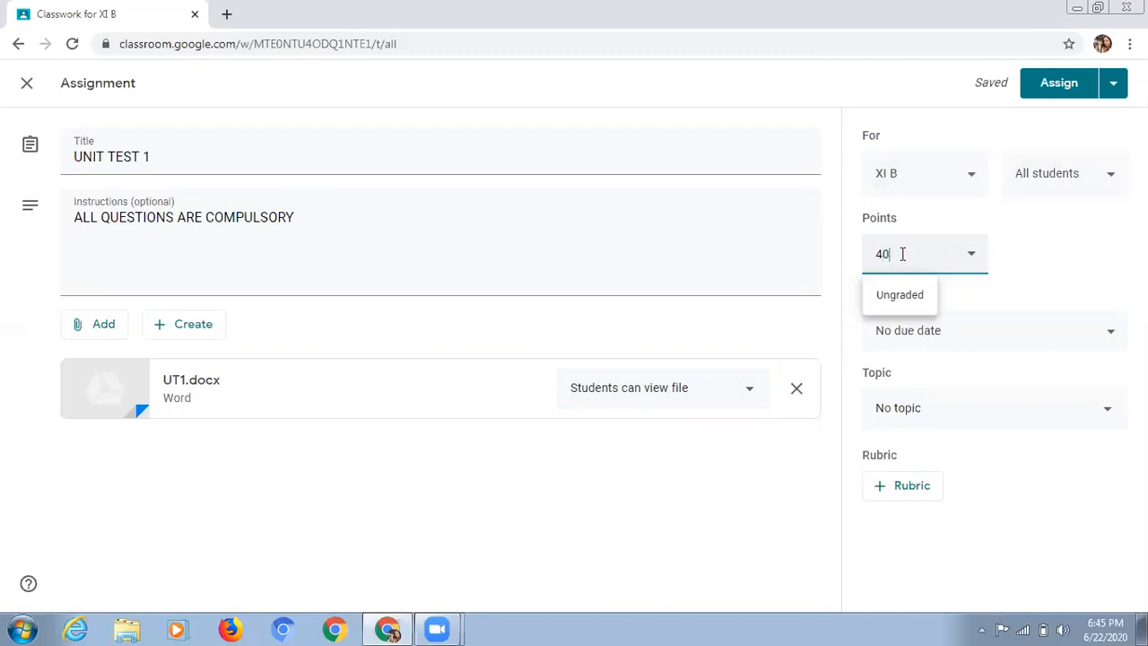
pyautogui.click(1011, 274)
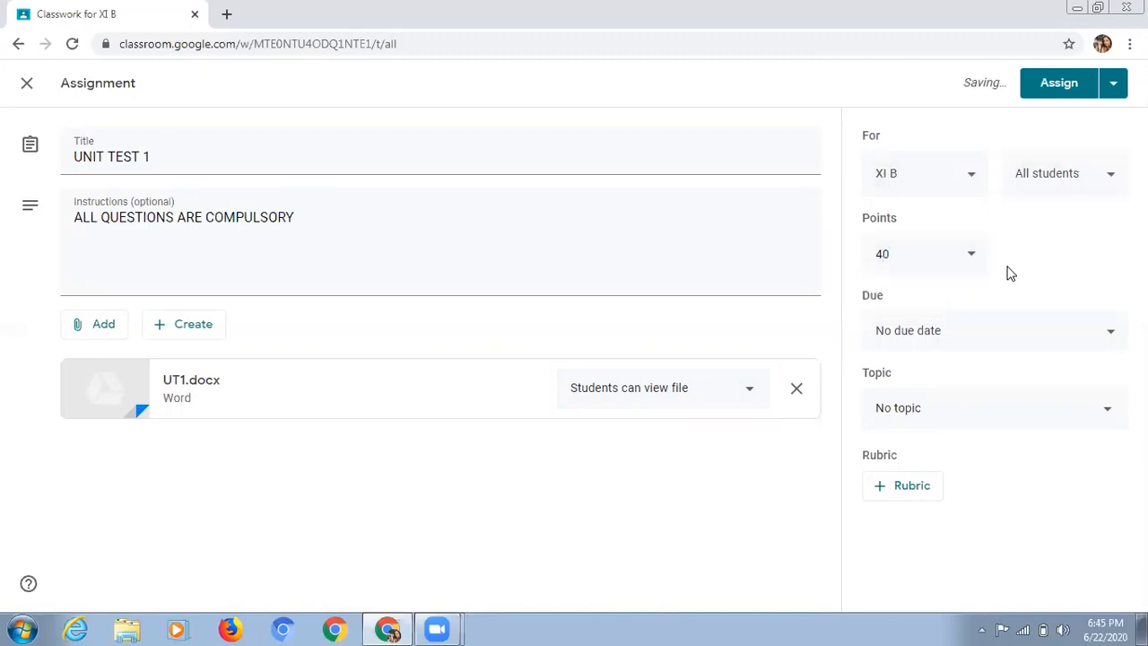
# - Set the assignment's due date to Jun 24, 2020
pyautogui.click(949, 332)
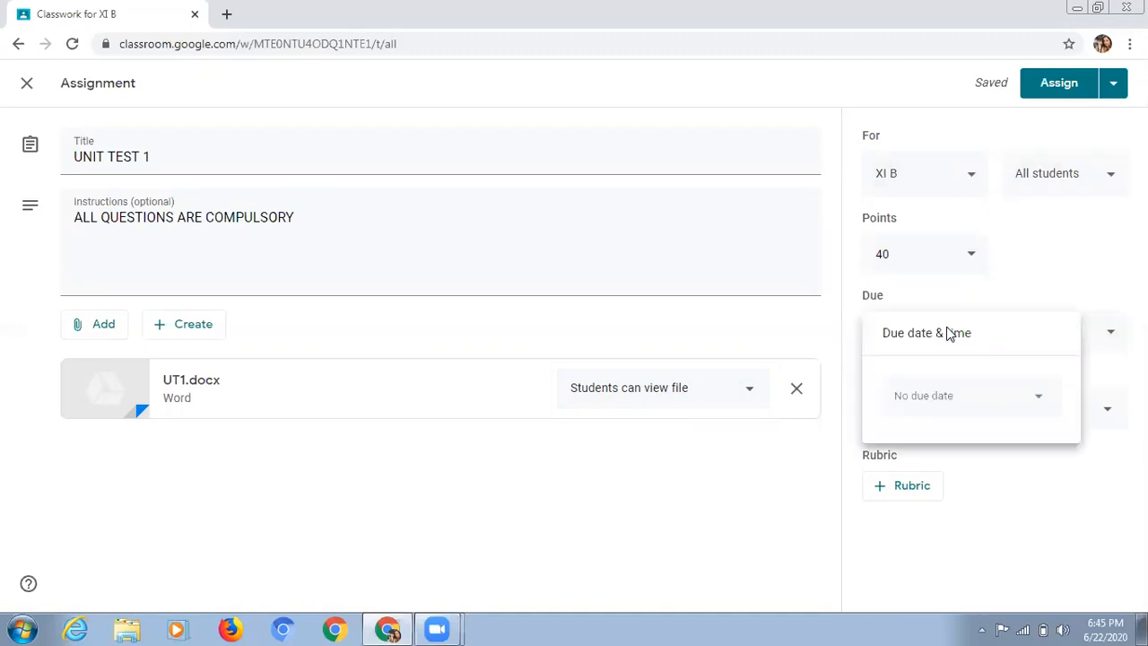
pyautogui.click(943, 405)
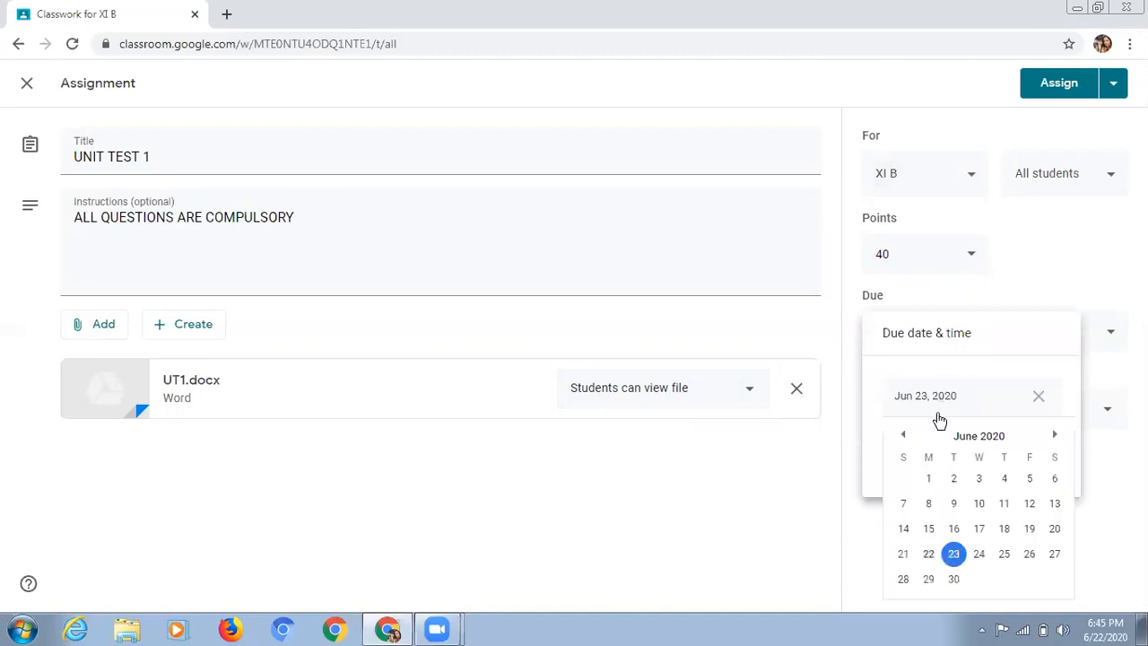
pyautogui.click(980, 554)
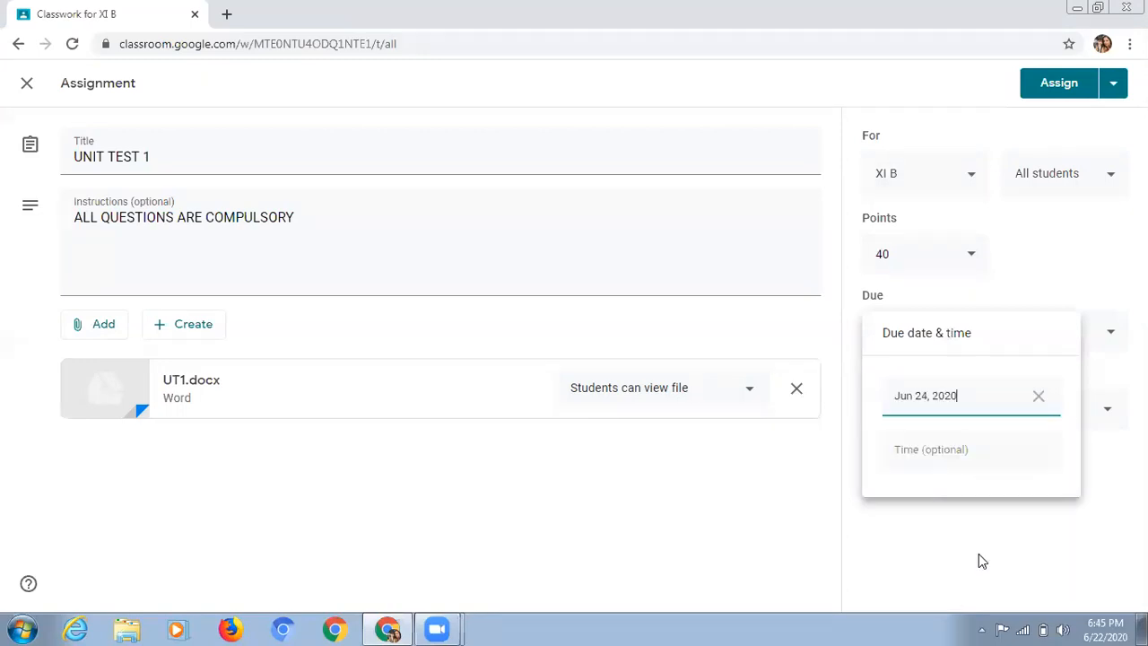
# - Add a due time of 8:50 AM to the assignment's due date
pyautogui.click(945, 450)
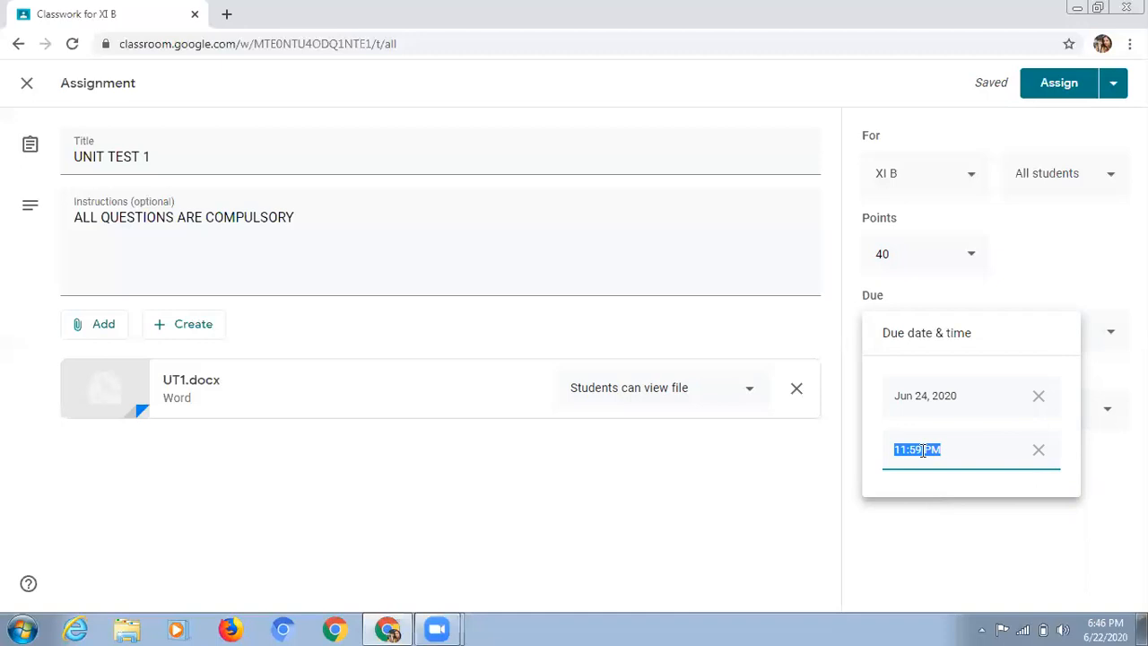
pyautogui.click(923, 450)
pyautogui.press('BackSpace')
pyautogui.press('BackSpace')
pyautogui.write('50')
pyautogui.press('Left')
pyautogui.press('Left')
pyautogui.press('BackSpace')
pyautogui.press('BackSpace')
pyautogui.press('BackSpace')
pyautogui.write('8')
pyautogui.press('Right')
pyautogui.press('Right')
pyautogui.press('Right')
pyautogui.press('Right')
pyautogui.press('Right')
pyautogui.press('BackSpace')
pyautogui.write('a')
pyautogui.press('BackSpace')
pyautogui.write('A')
pyautogui.click(881, 541)
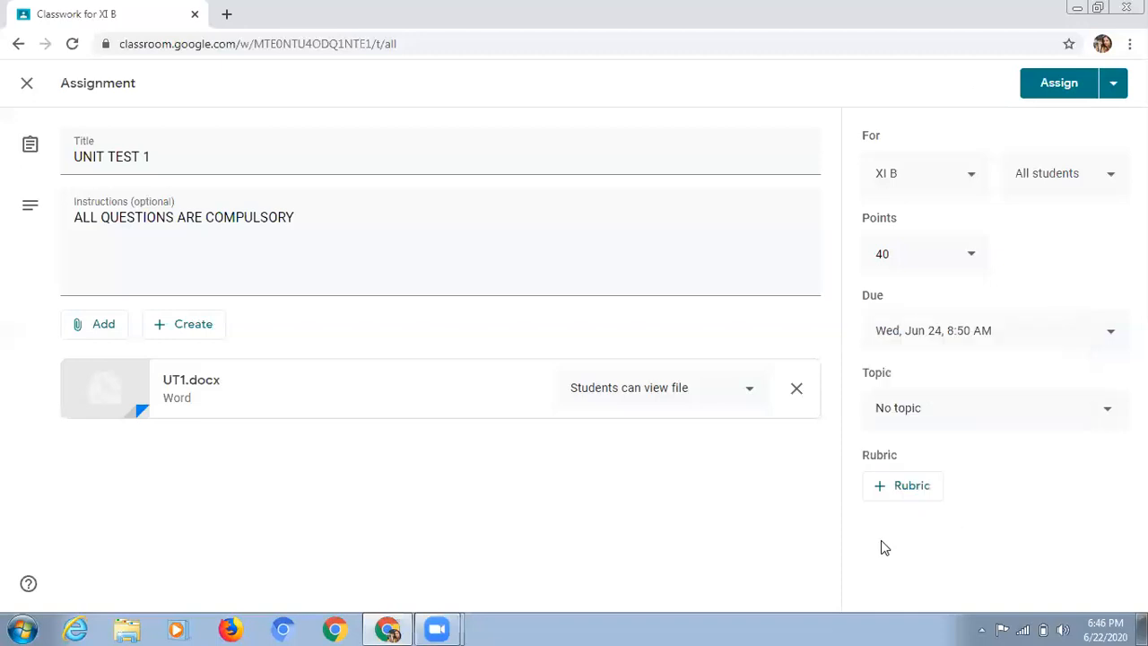
# - Create a new topic named "CH 3, 4" for the assignment
pyautogui.click(950, 415)
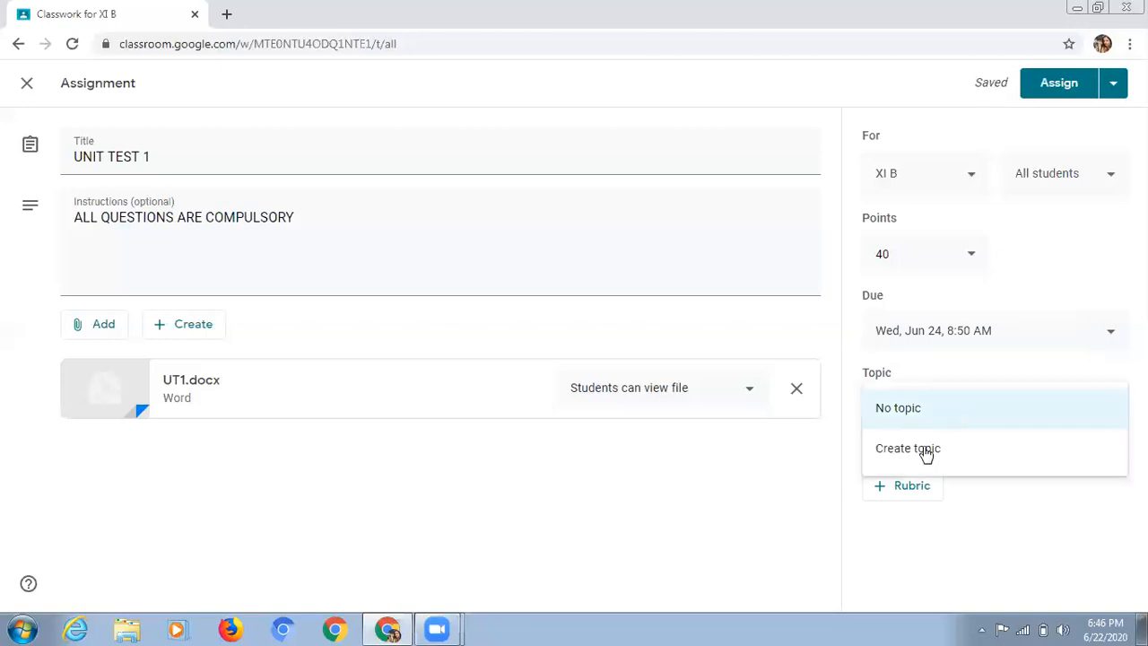
pyautogui.click(924, 451)
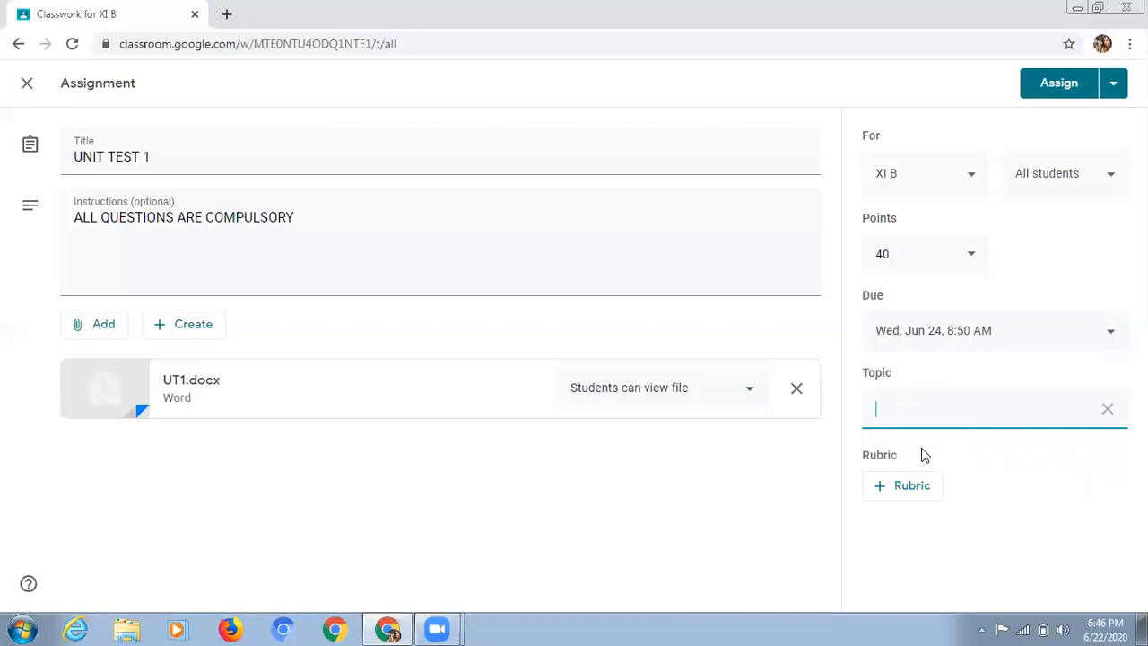
pyautogui.write('CH 3, 4')
pyautogui.click(1112, 87)
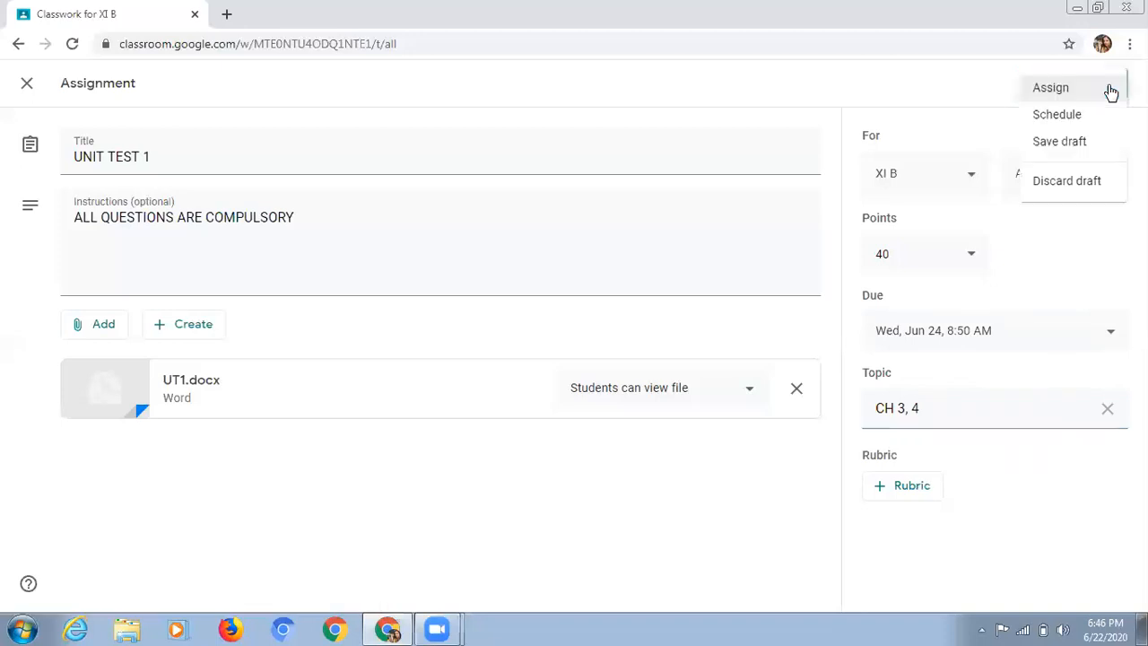
pyautogui.click(1063, 120)
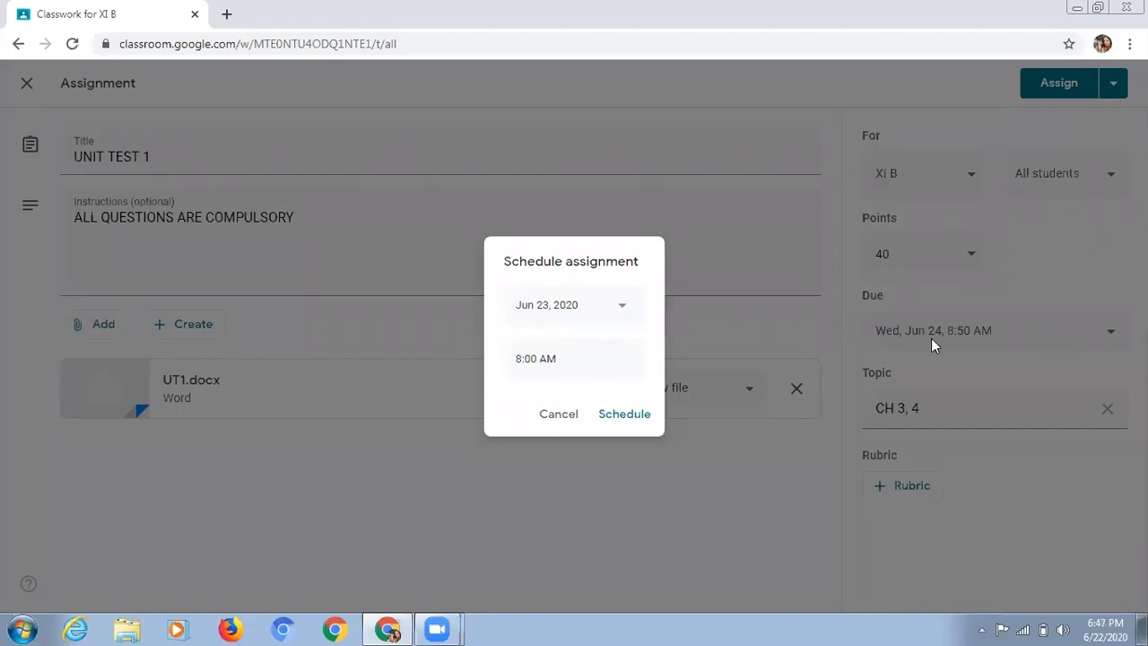
pyautogui.click(614, 310)
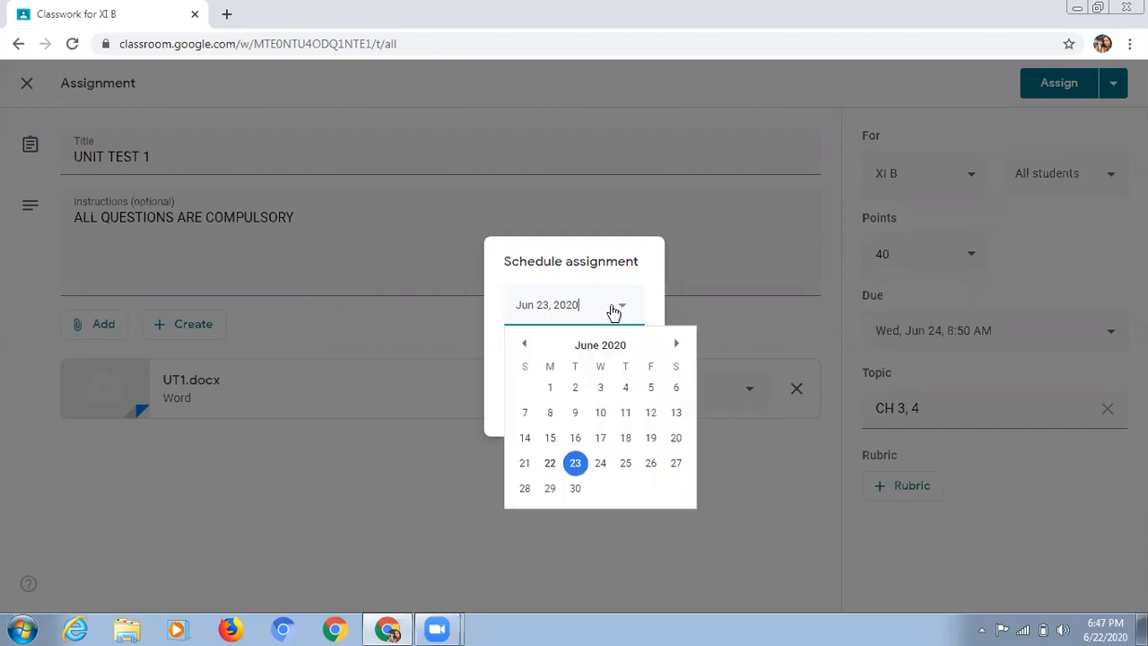
pyautogui.click(600, 464)
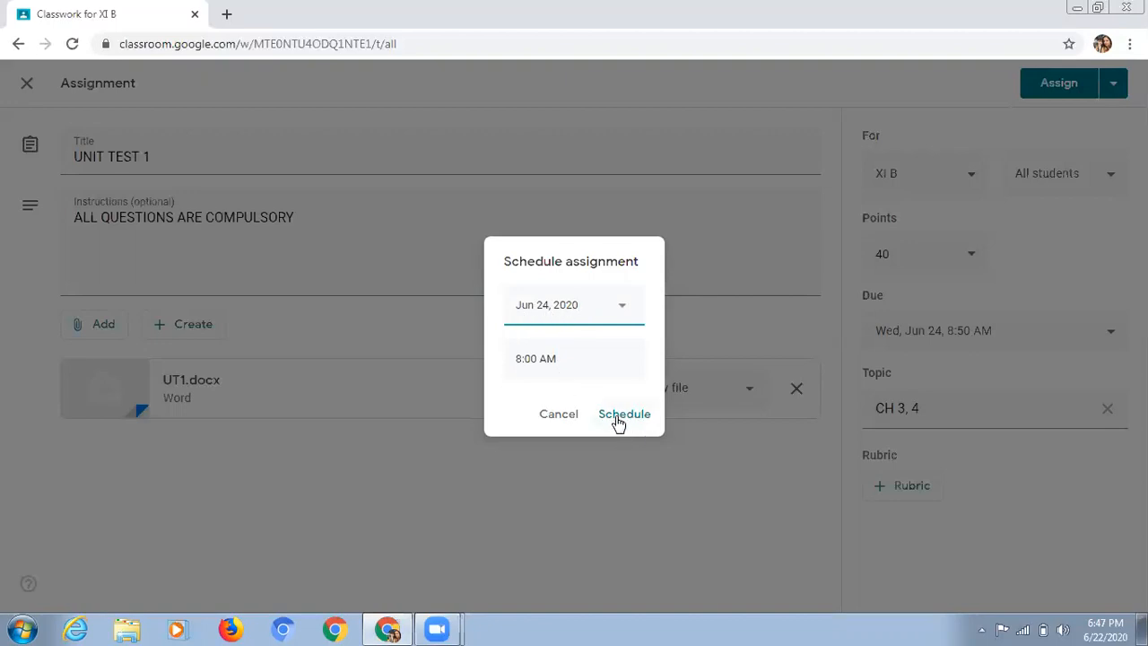
pyautogui.click(559, 416)
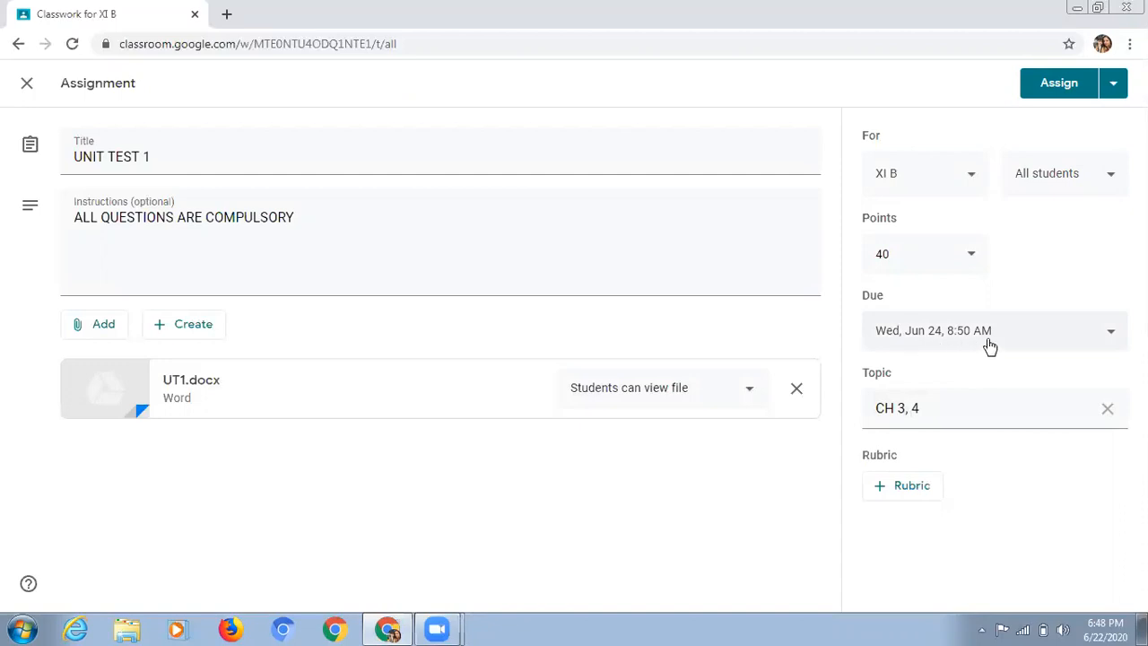
# - Assign UNIT TEST 1 to all students of XI B immediately
pyautogui.click(1052, 90)
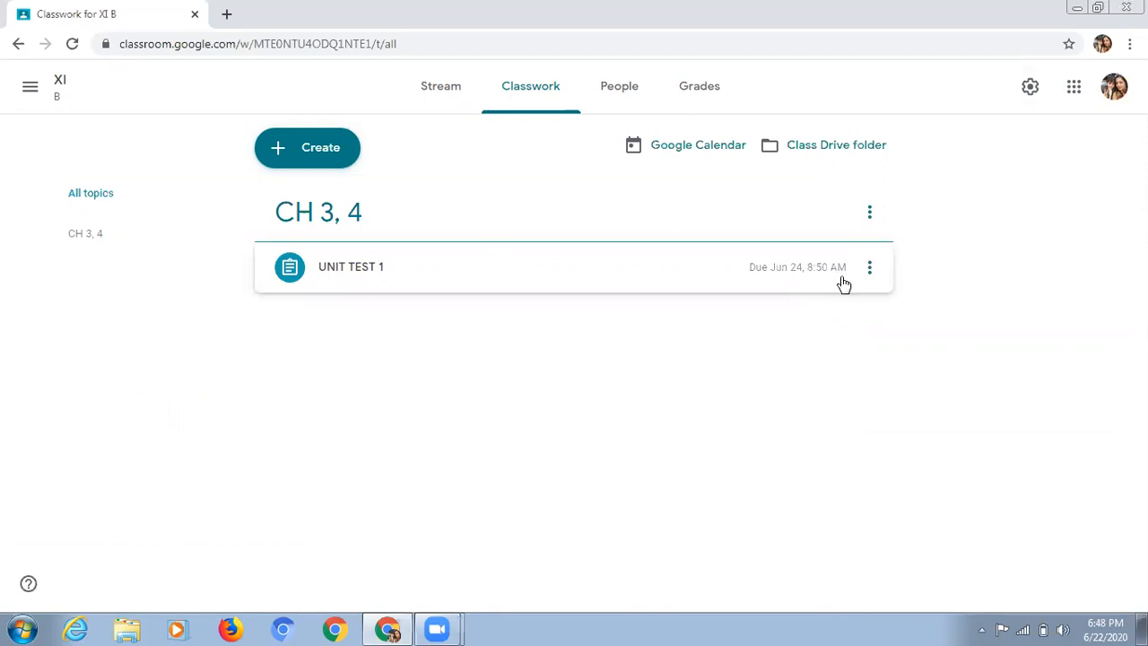
# - View the enlarged class code from the XI B class stream and close it again
pyautogui.click(443, 94)
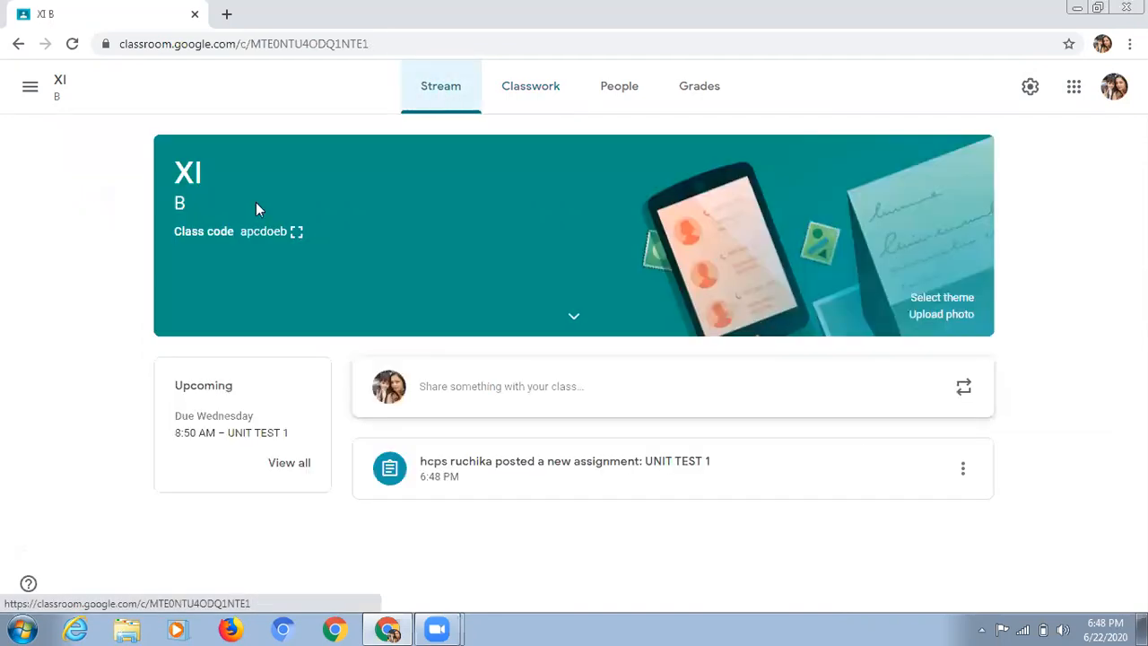
pyautogui.click(296, 233)
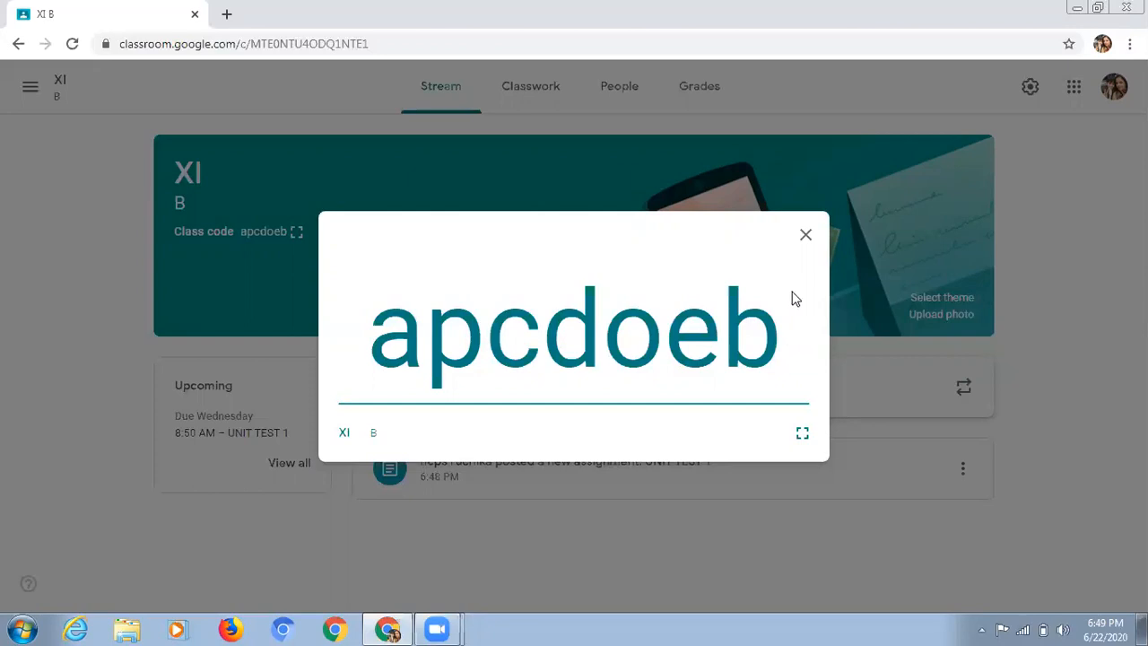
pyautogui.click(805, 235)
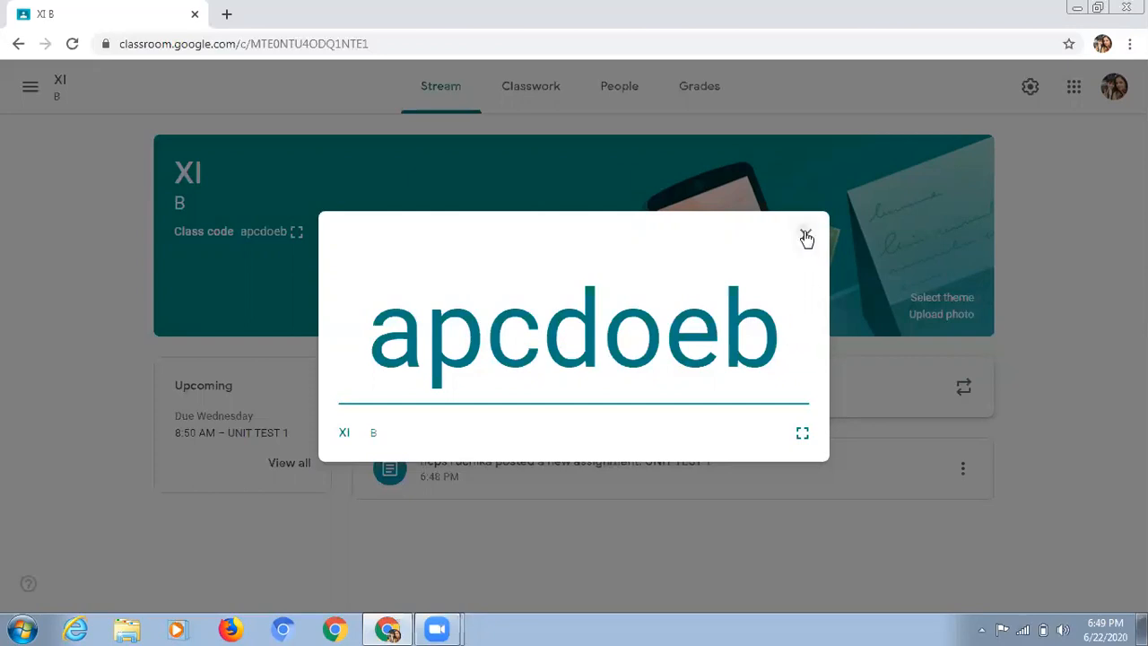